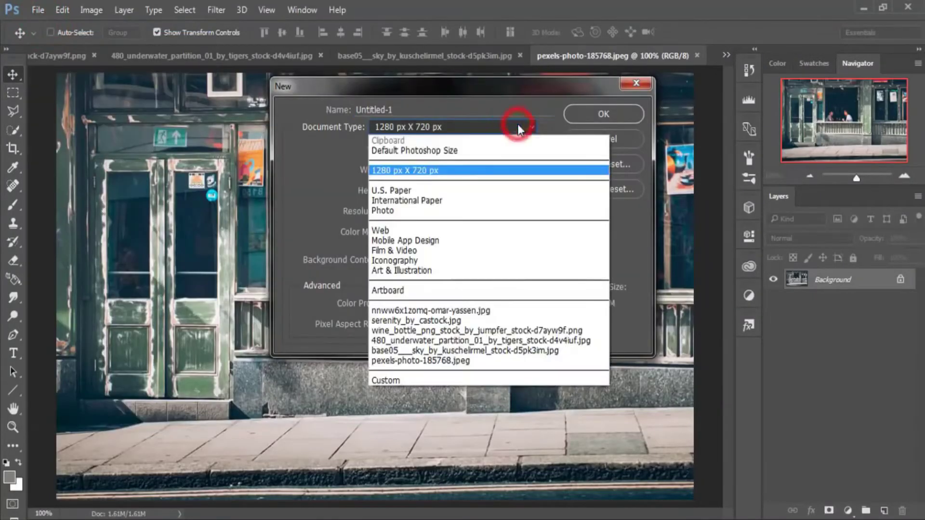
Create a blank 1280×720 document and start outlining the pavement in the street café photo.
click(417, 170)
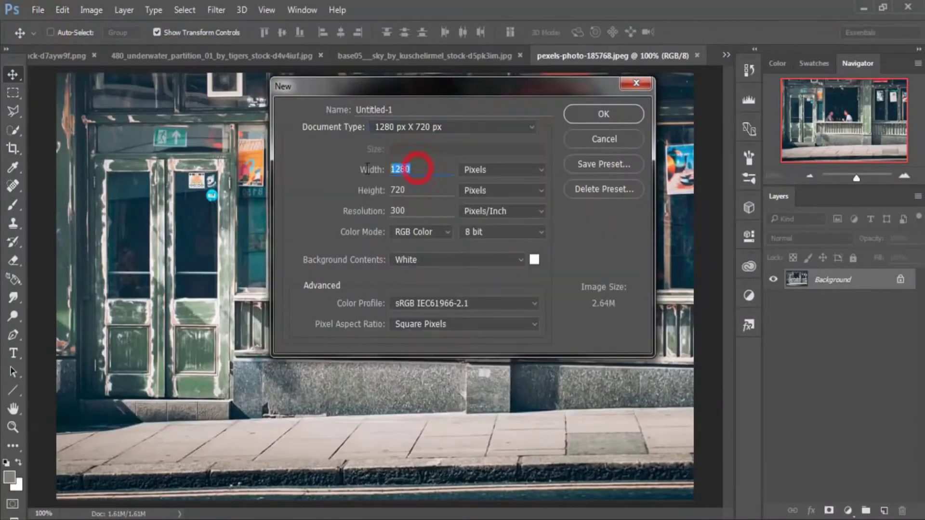
click(574, 117)
click(726, 56)
click(525, 136)
key(l)
click(388, 417)
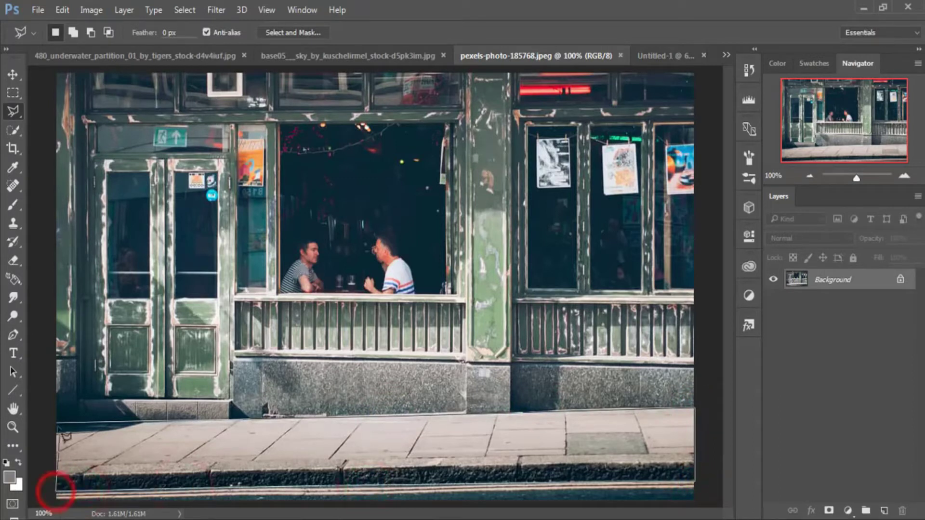
Drag the pavement selection into the new canvas and lower it toward the bottom.
key(v)
drag(550, 56, 550, 97)
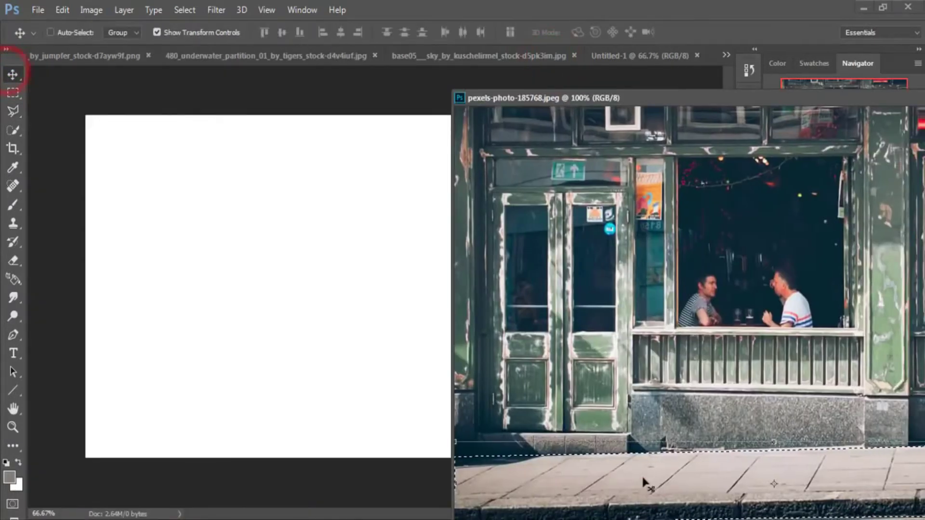
drag(646, 485, 337, 383)
drag(500, 372, 479, 437)
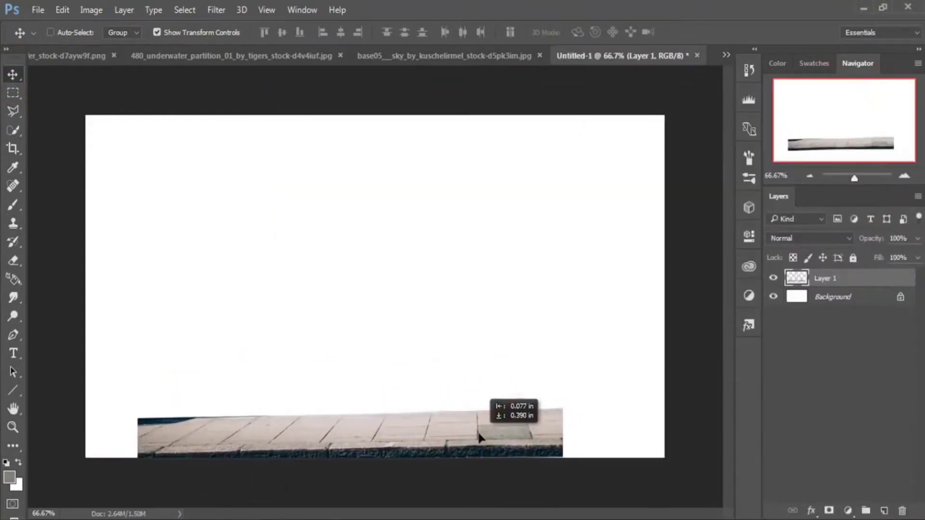
Stretch the pavement across the full canvas width along the bottom edge.
drag(584, 393, 591, 394)
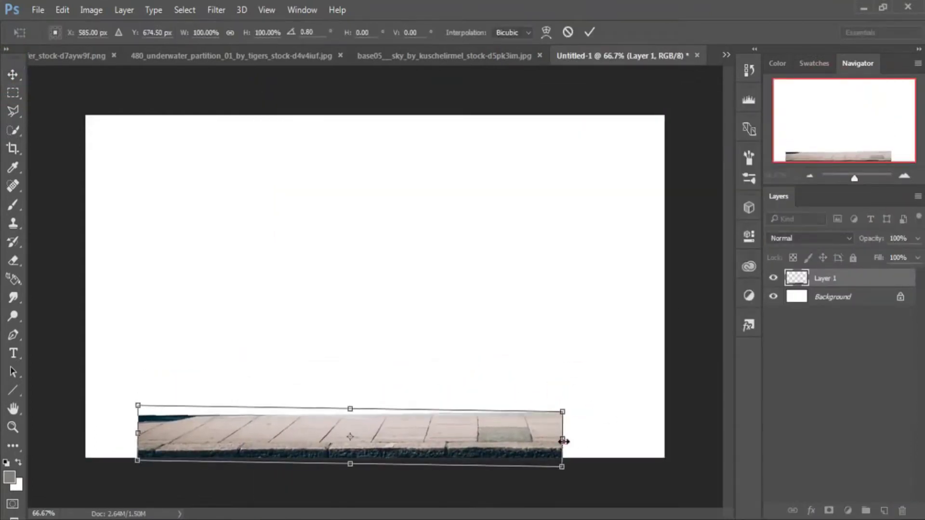
drag(563, 439, 665, 433)
drag(138, 433, 86, 426)
drag(373, 405, 397, 397)
drag(85, 427, 77, 430)
click(589, 31)
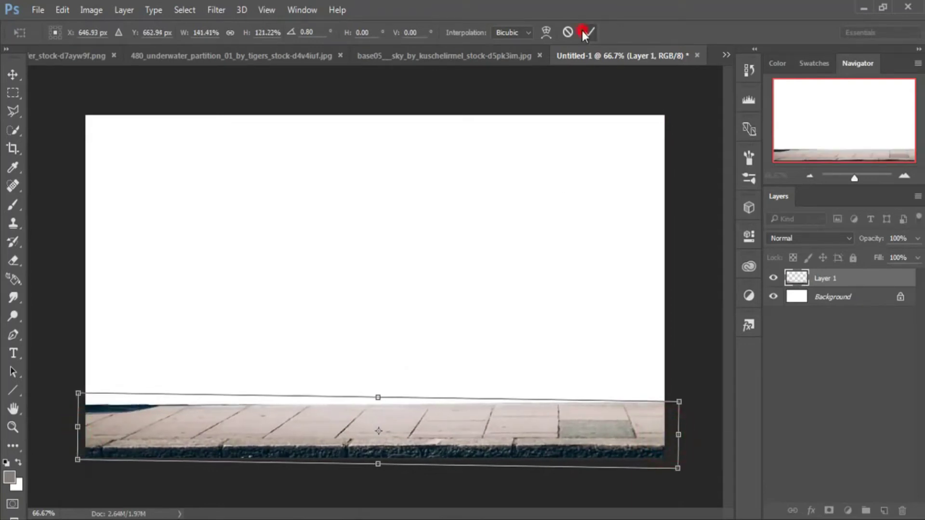
click(420, 412)
click(726, 54)
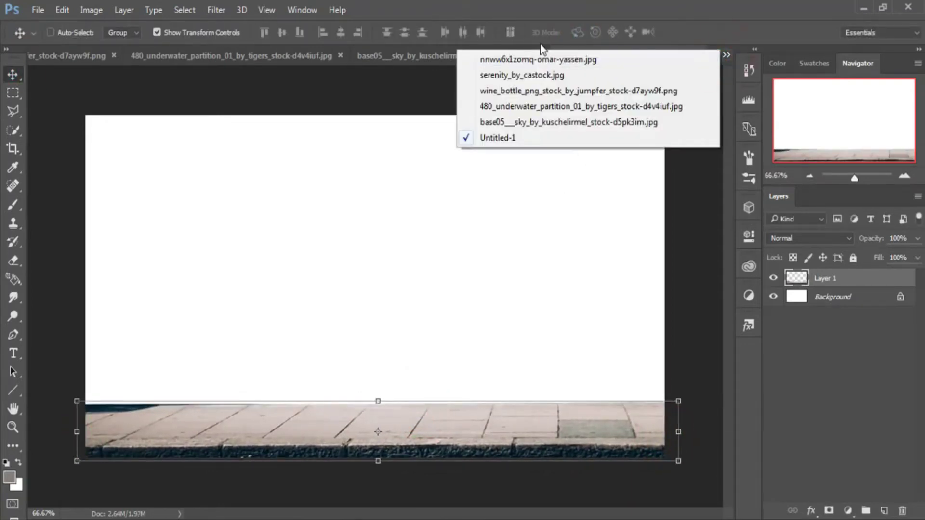
Select the horizon band of waves in the underwater image and bring it into the composite.
click(538, 107)
click(11, 94)
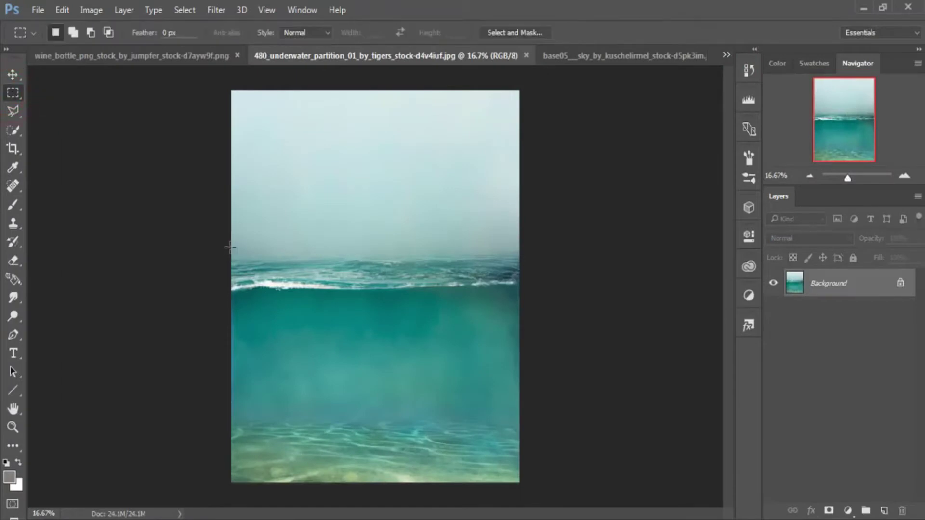
drag(229, 244, 521, 301)
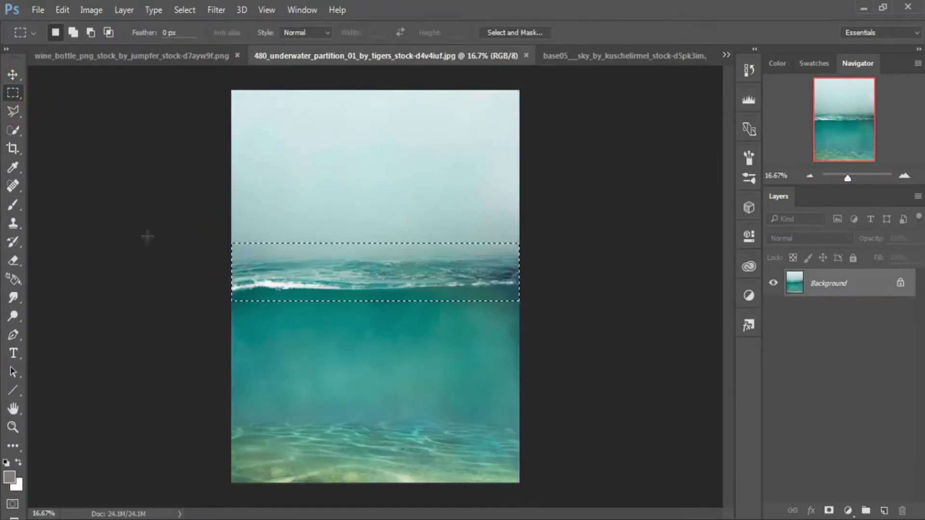
key(v)
drag(449, 54, 733, 118)
mouse_move(719, 295)
mouse_down()
mouse_move(367, 233)
mouse_move(258, 303)
mouse_move(260, 236)
mouse_up()
click(765, 118)
Scale the wave strip to span the full canvas width just above the pavement.
key(ctrl+t)
mouse_move(118, 149)
mouse_down()
mouse_move(455, 217)
mouse_move(192, 208)
mouse_up()
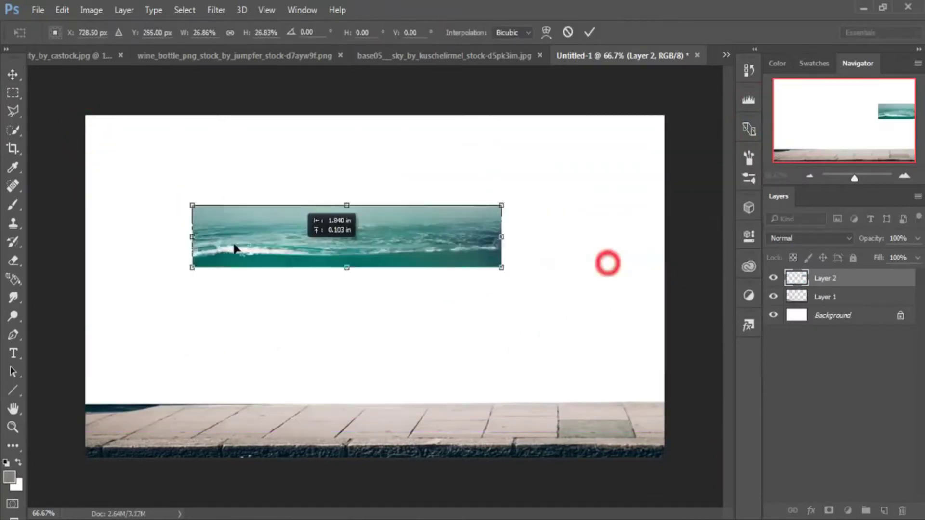
drag(289, 251, 183, 302)
drag(395, 286, 664, 287)
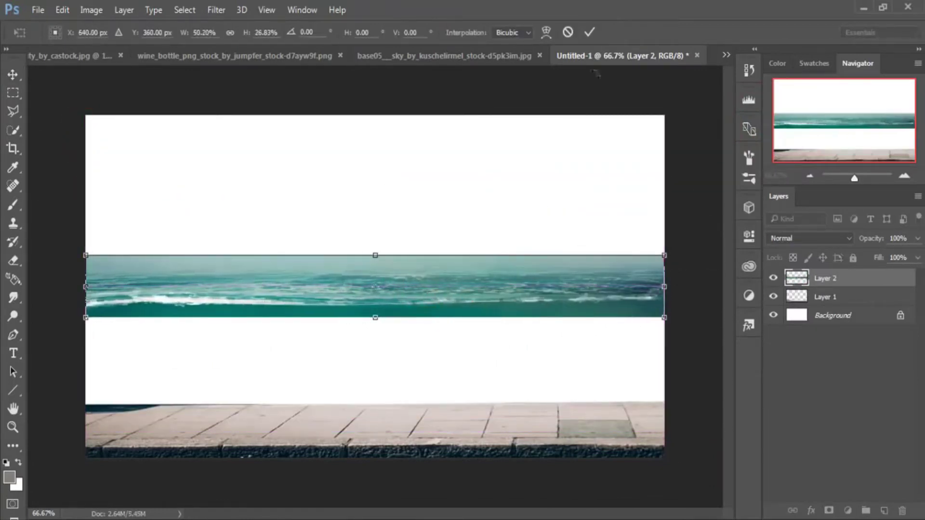
drag(376, 253, 376, 247)
drag(372, 324, 373, 333)
drag(419, 304, 428, 324)
key(Return)
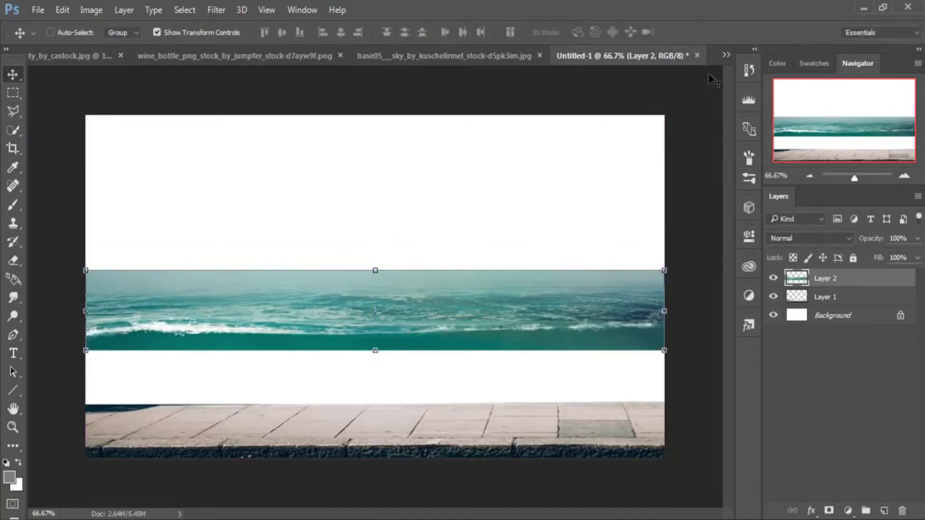
click(726, 55)
Bring the cut-out cyclist from his photo into the composite.
click(540, 62)
mouse_move(173, 66)
mouse_down()
mouse_move(644, 135)
mouse_move(761, 141)
mouse_up()
click(761, 138)
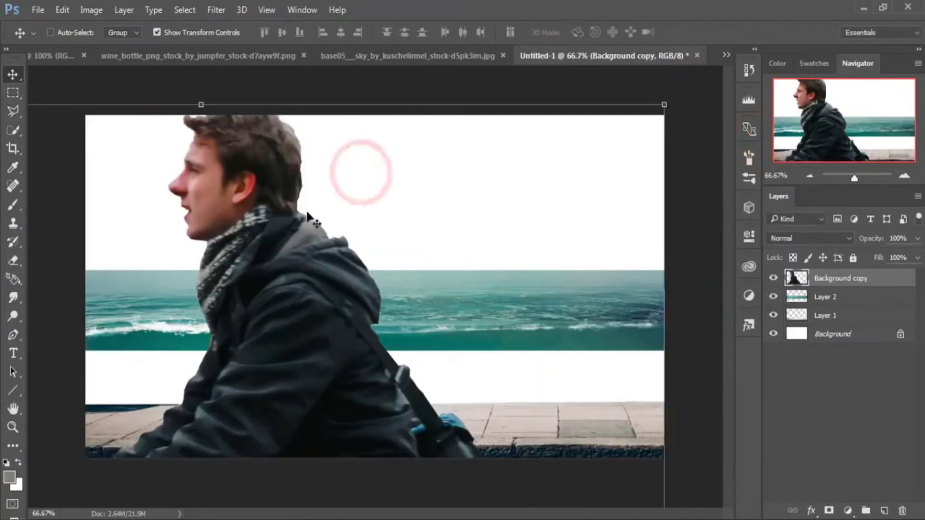
Scale the cyclist to ride on the pavement and raise the wave strip about 50 pixels.
key(ctrl+t)
mouse_move(417, 376)
mouse_down()
mouse_move(665, 150)
mouse_move(558, 265)
mouse_up()
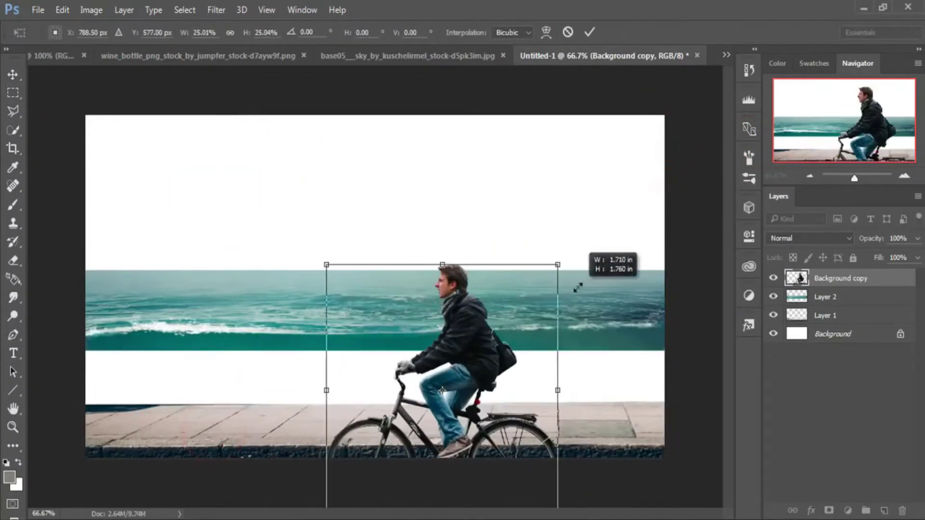
drag(526, 332, 460, 253)
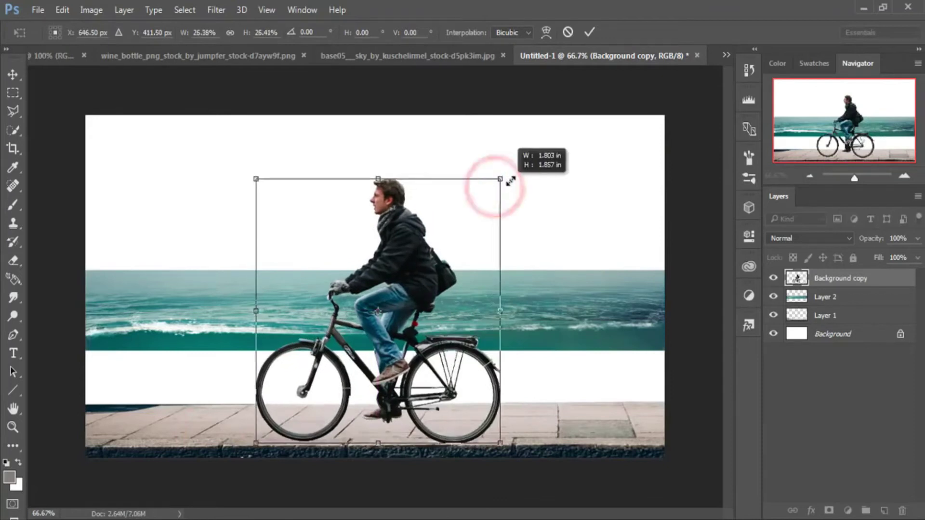
drag(494, 185, 507, 161)
drag(424, 265, 423, 242)
click(592, 33)
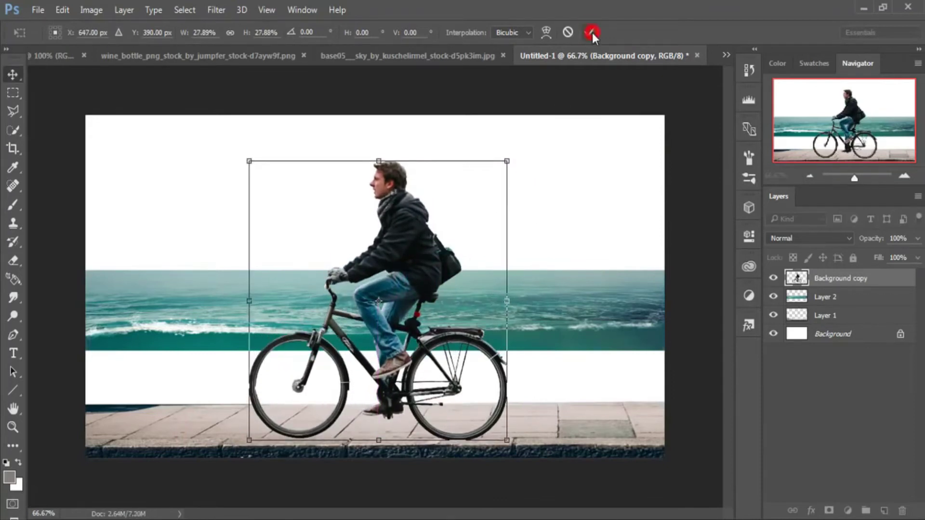
click(824, 297)
drag(445, 312, 447, 287)
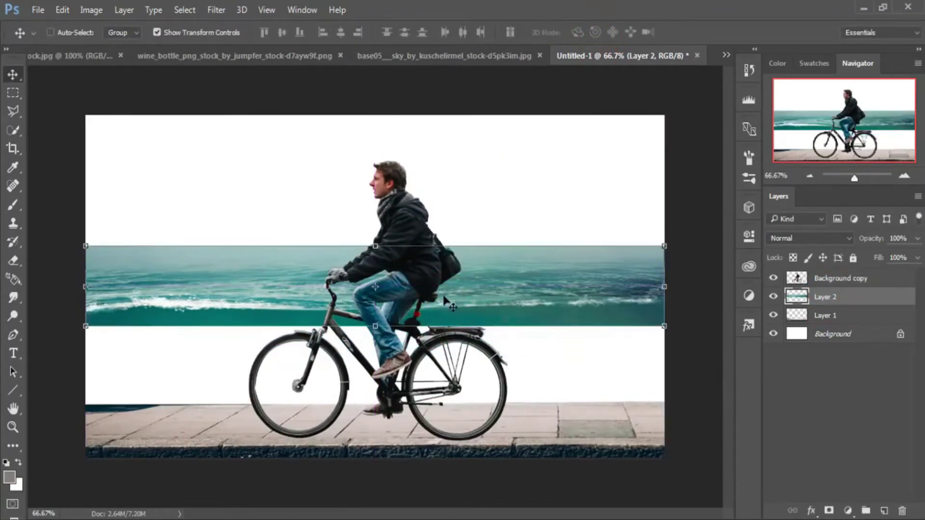
Add an empty layer above the pavement and select the lower part of the canvas.
click(855, 324)
click(884, 511)
key(m)
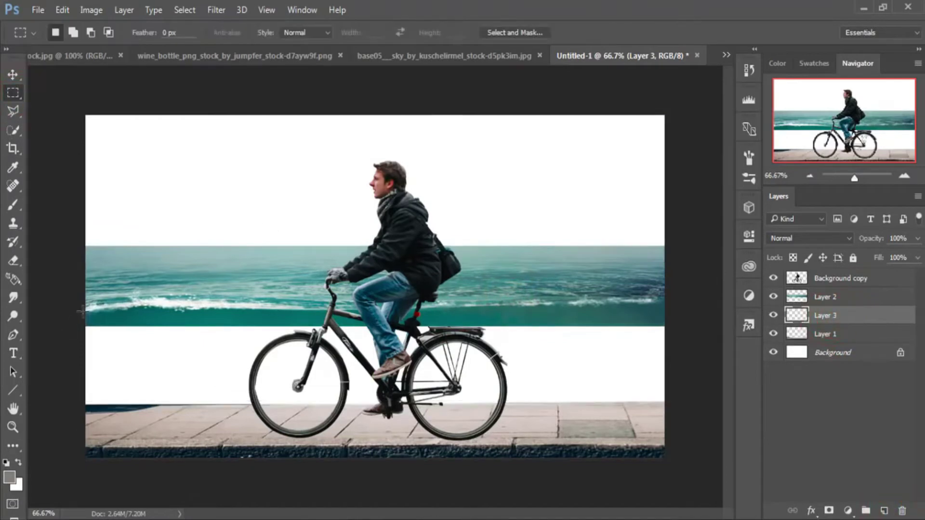
drag(85, 305, 664, 458)
key(v)
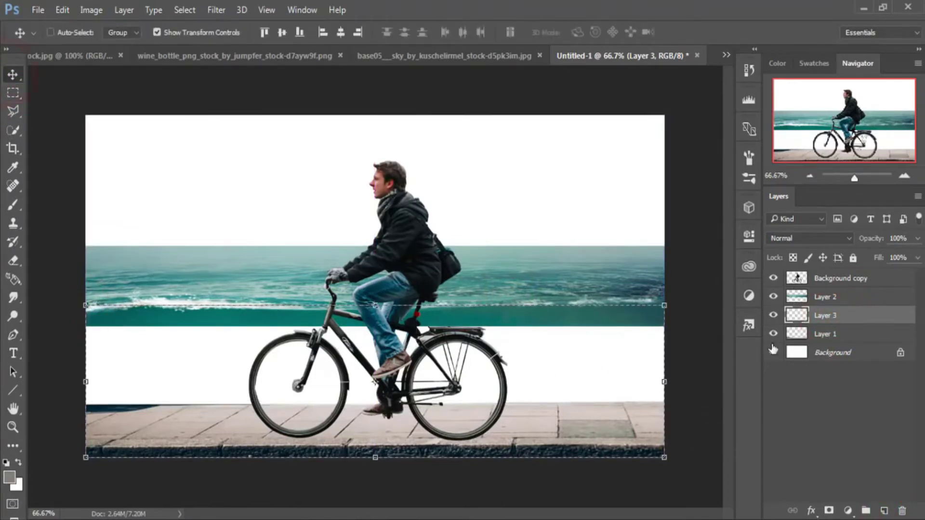
Add a Solid Color fill with teal sampled from the sea and move it to the top.
click(846, 511)
click(816, 244)
click(221, 319)
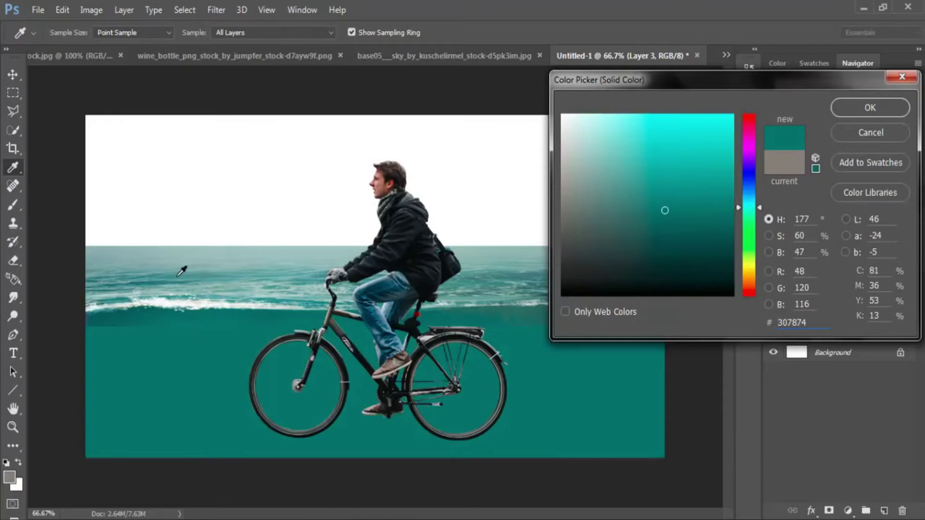
drag(181, 271, 236, 279)
click(670, 117)
click(232, 313)
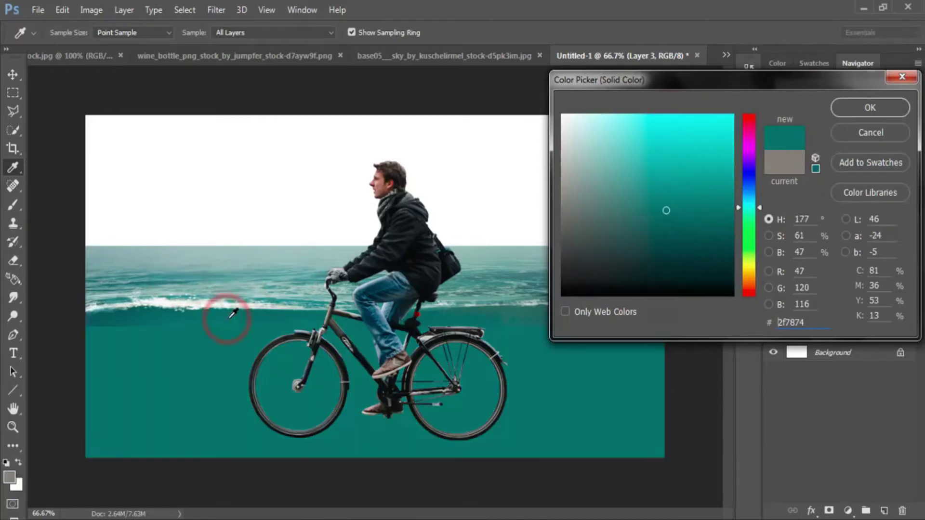
key(Return)
drag(817, 325, 828, 275)
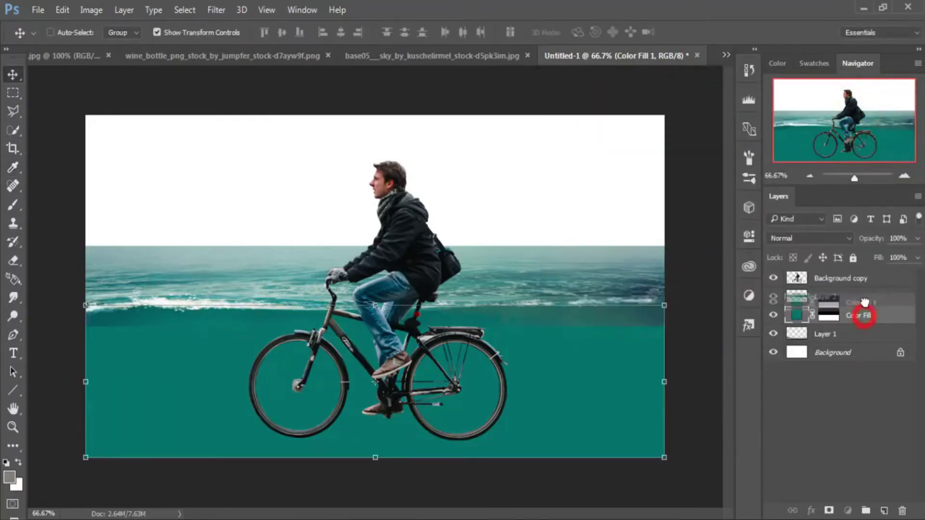
Lower the teal fill to 74% opacity and add a mask to the wave strip layer.
key(b)
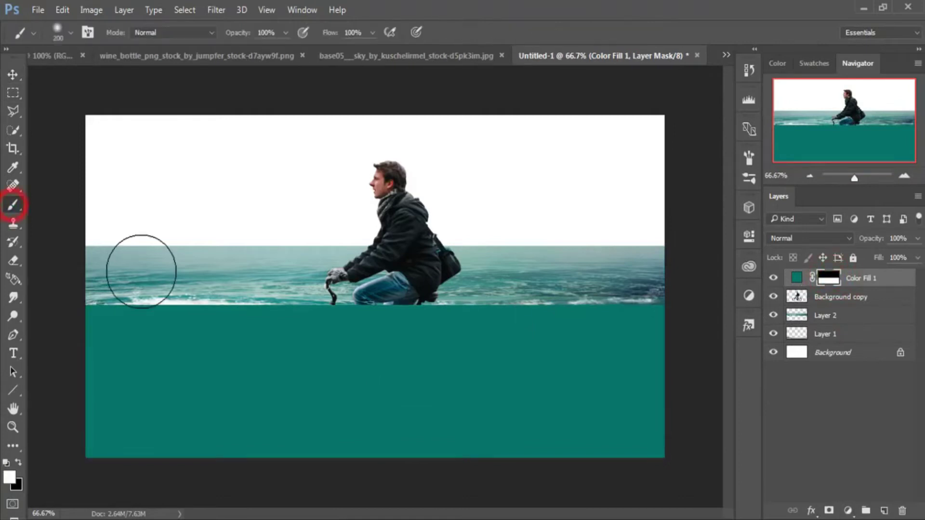
drag(915, 255, 899, 255)
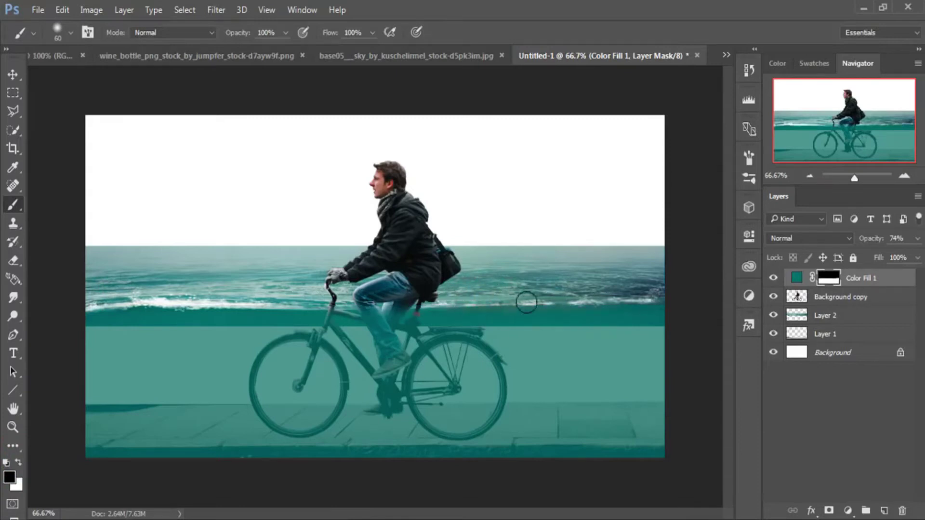
click(13, 75)
key(alt+bracketleft)
key(alt+bracketleft)
click(830, 511)
Paint black on the wave strip's mask to hide the dark band and blend the right edge.
click(13, 205)
drag(162, 324, 186, 324)
drag(309, 325, 646, 316)
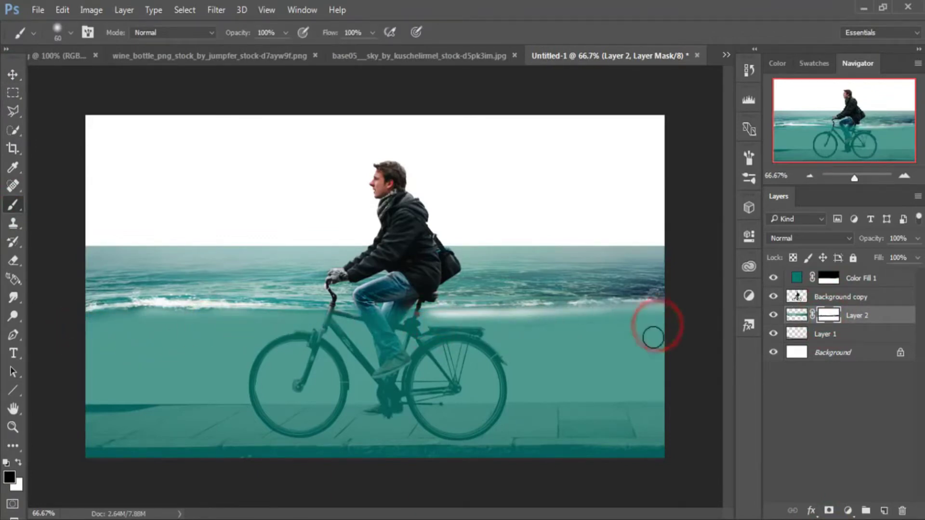
key(v)
key(alt+bracketright)
key(alt+bracketright)
key(b)
click(429, 325)
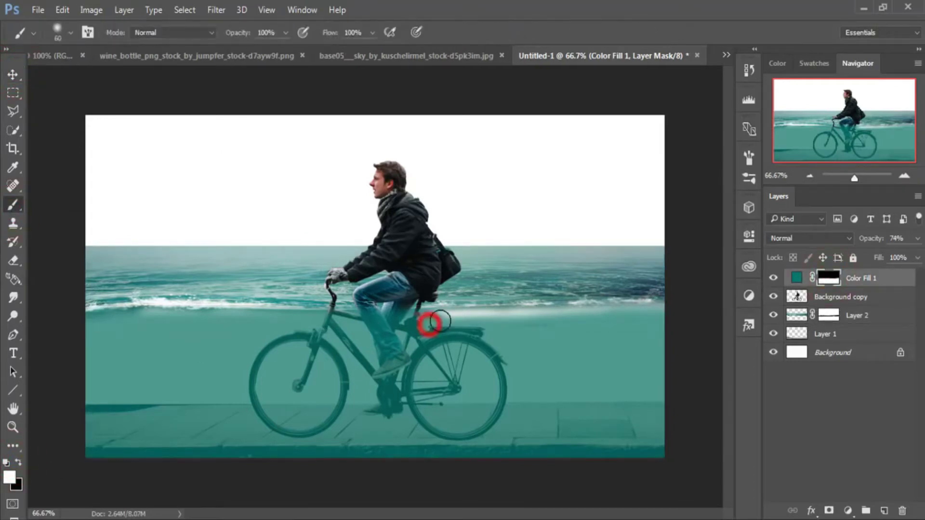
key(alt+bracketleft)
key(alt+bracketleft)
mouse_move(564, 331)
mouse_down()
mouse_move(445, 332)
mouse_move(637, 317)
mouse_up()
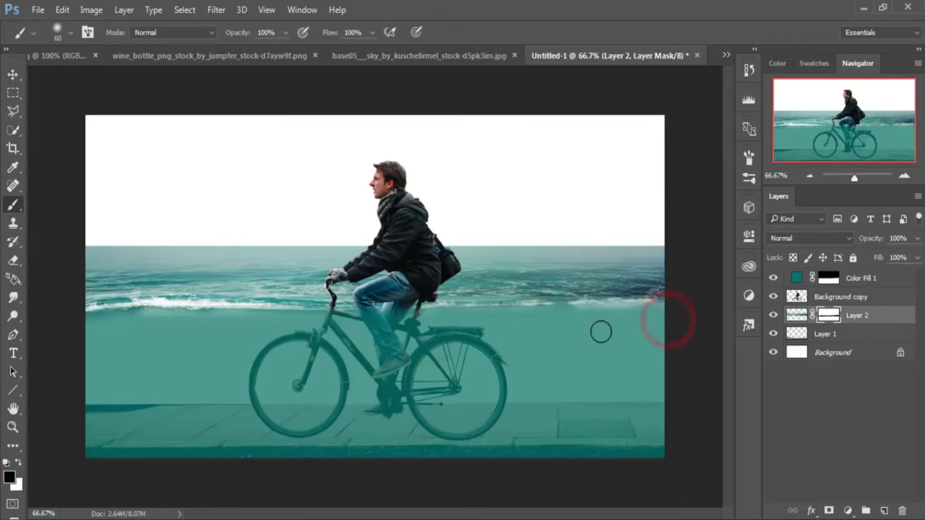
Set the Color Fill 1 layer's opacity to about 62%.
click(13, 74)
click(796, 278)
mouse_move(892, 257)
mouse_down()
mouse_move(880, 257)
mouse_move(889, 256)
mouse_up()
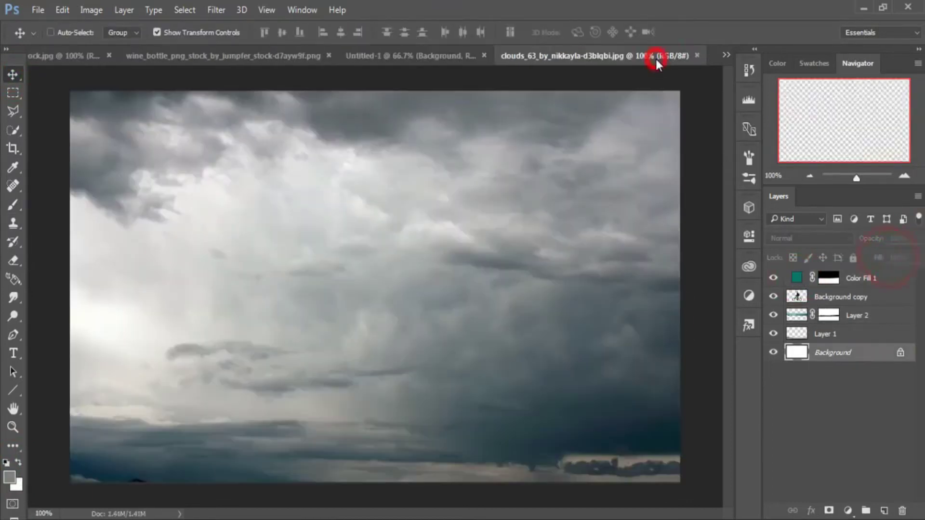
Bring in the stormy clouds photo and stretch it to fill the sky to the top and right edges.
mouse_move(656, 57)
mouse_down()
mouse_move(654, 203)
mouse_move(337, 202)
mouse_up()
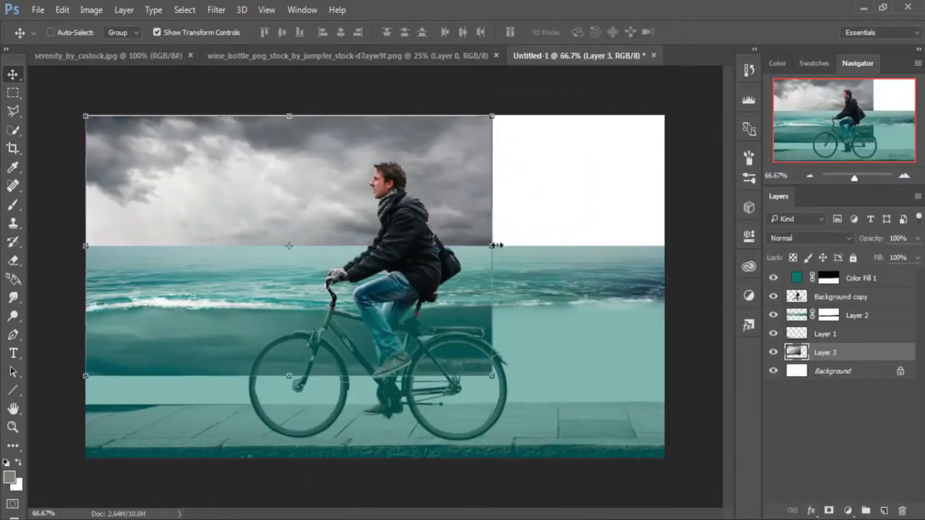
drag(492, 245, 665, 246)
drag(375, 116, 375, 106)
click(590, 32)
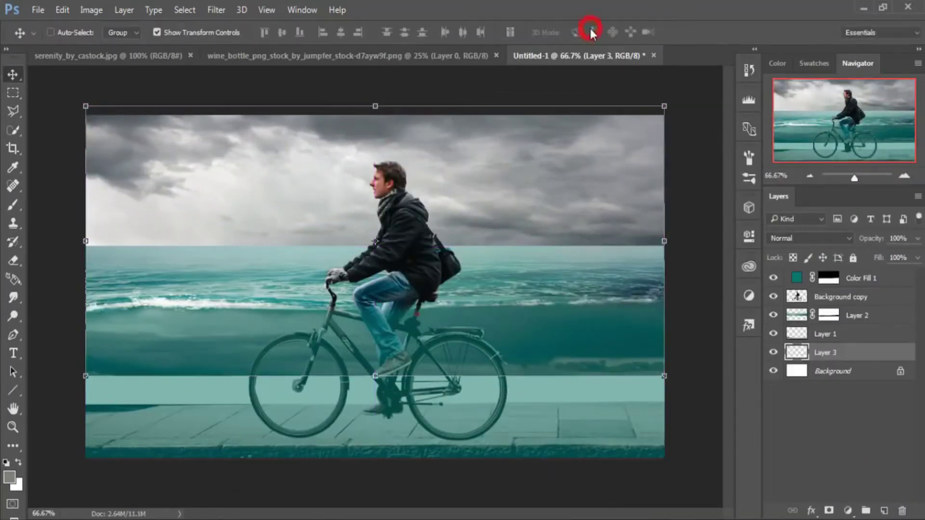
Soften the horizon on the left and right by painting on Layer 2's mask.
click(829, 315)
click(13, 205)
drag(103, 232, 175, 239)
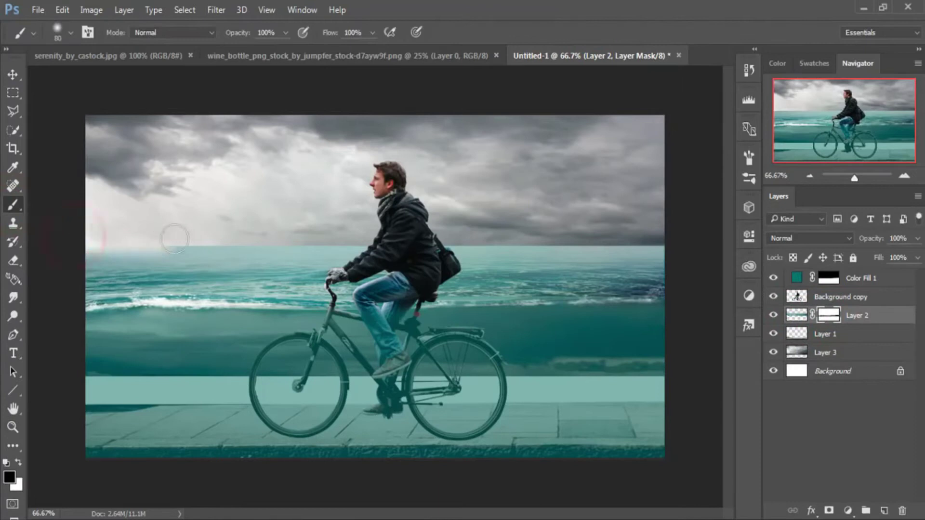
drag(552, 238, 656, 234)
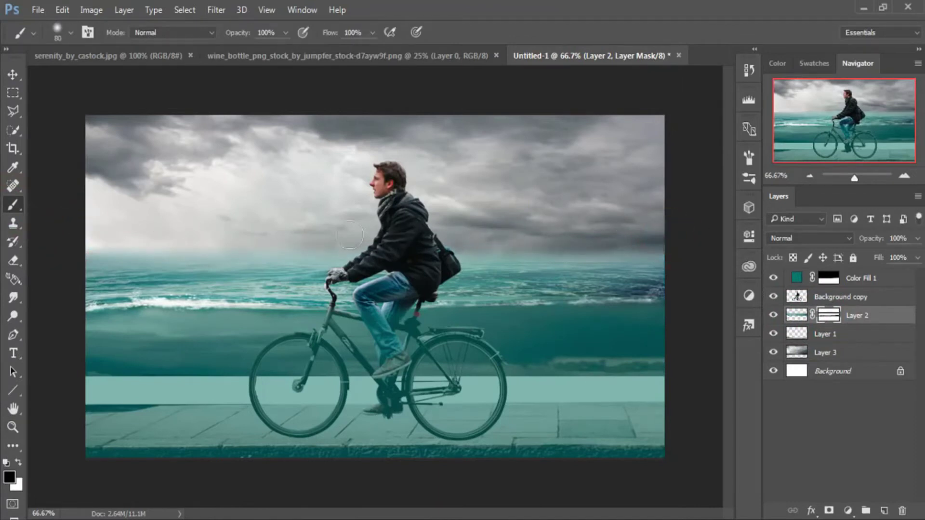
Add a layer mask to the Background copy cyclist layer.
click(13, 74)
click(840, 297)
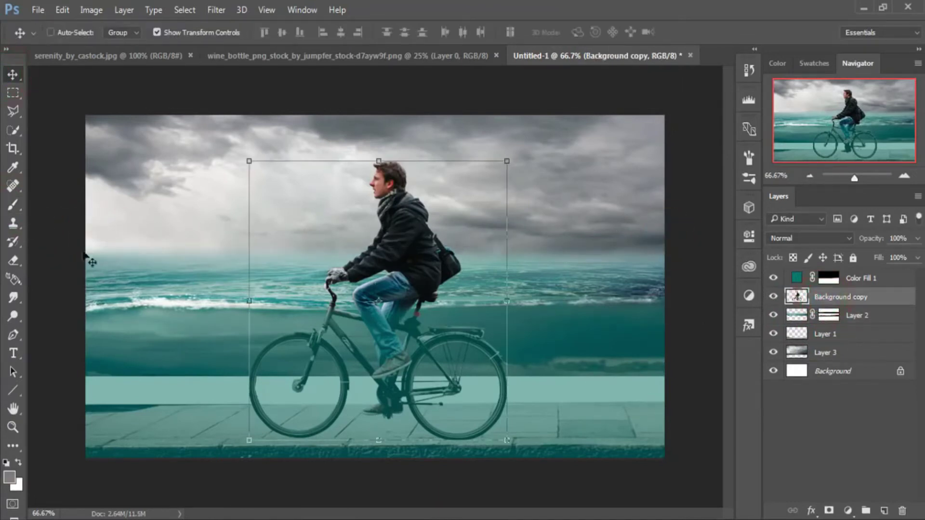
click(829, 510)
Mask the rider's thighs below the water surface and add a new empty layer above Layer 2.
click(13, 204)
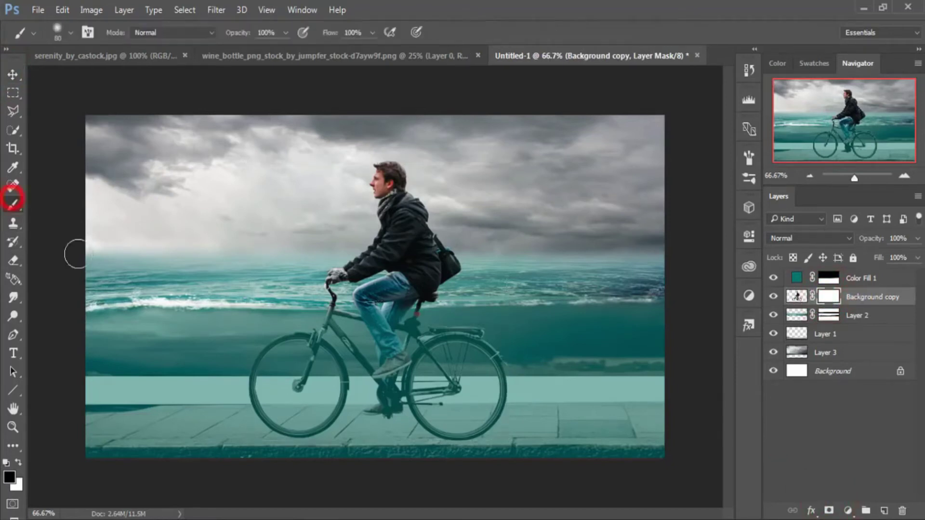
drag(376, 303, 512, 301)
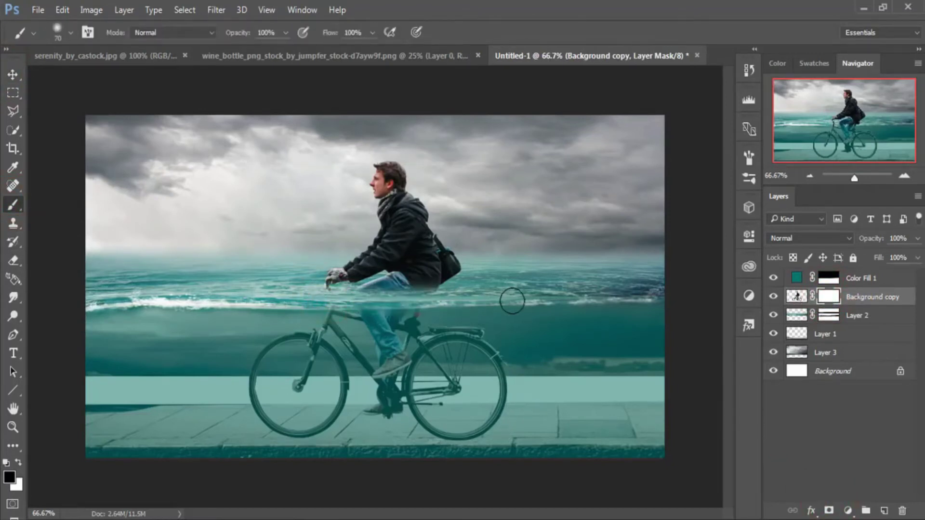
click(13, 74)
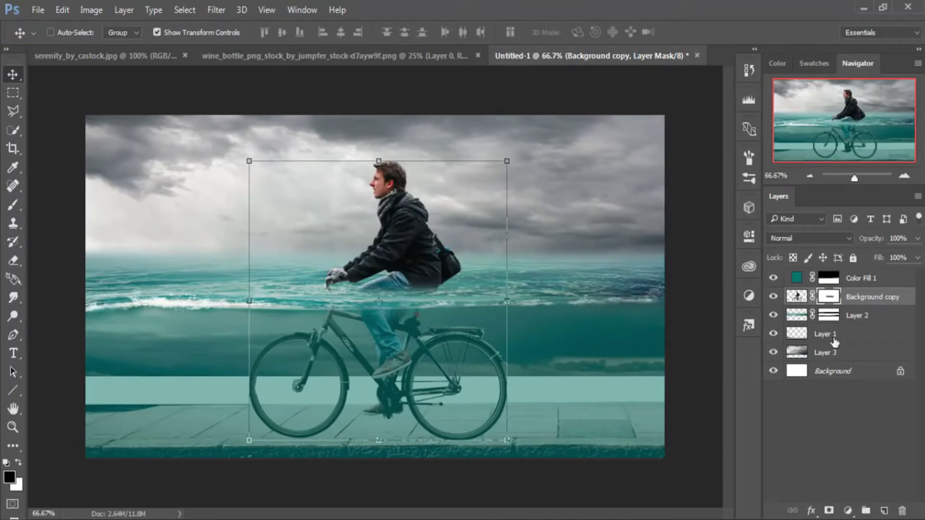
click(858, 315)
click(884, 510)
With black as the painting colour, paint a soft shadow along the ground under the front wheel.
click(13, 205)
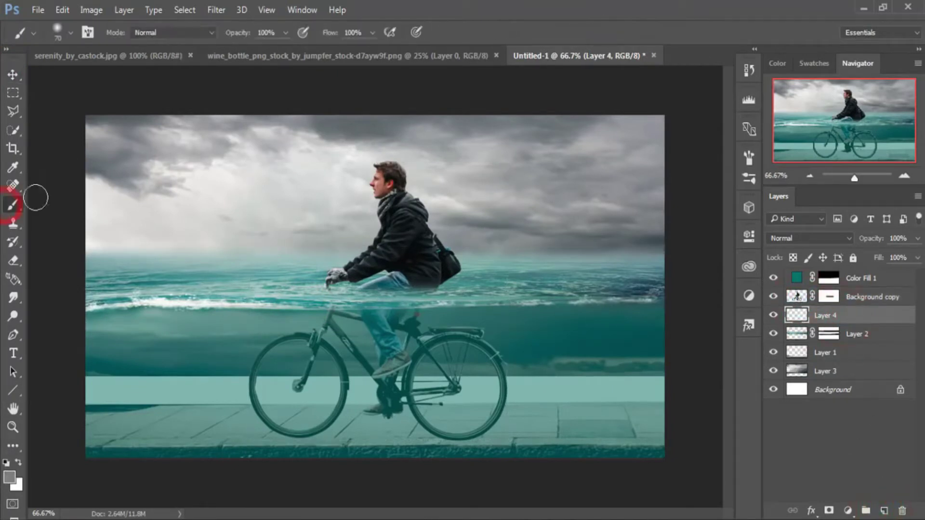
click(9, 477)
click(562, 297)
key(Return)
ctrl+click(337, 463)
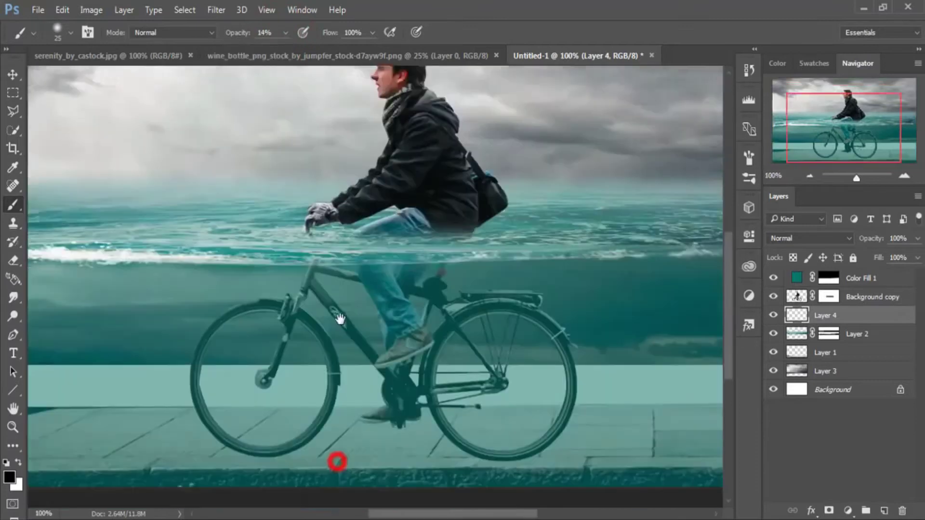
click(167, 425)
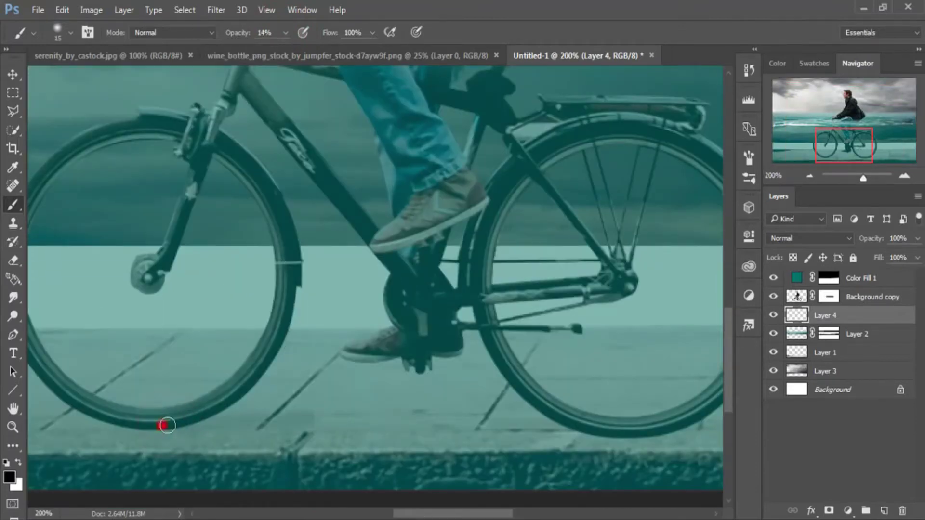
drag(135, 424, 198, 422)
drag(270, 423, 386, 423)
drag(147, 428, 176, 424)
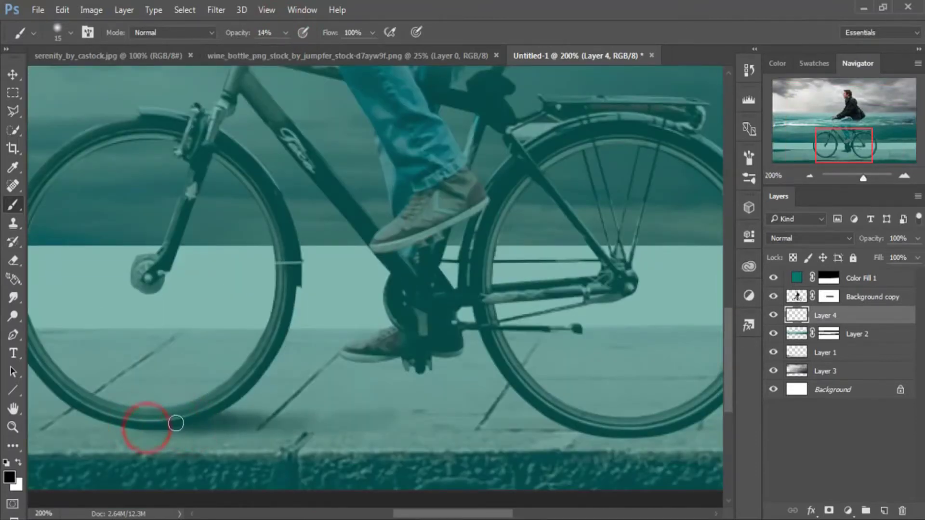
Paint a faint shadow beneath the pedal.
drag(490, 413, 240, 368)
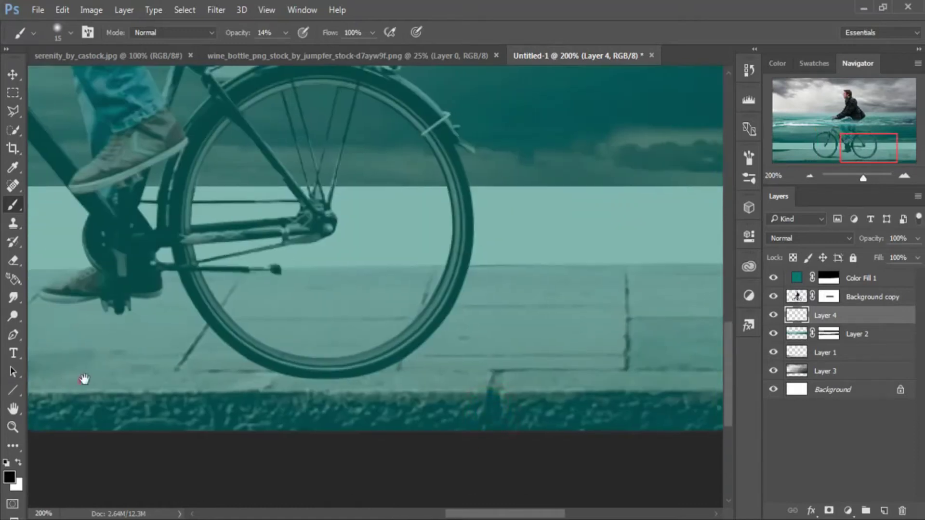
drag(351, 336, 382, 316)
mouse_move(571, 369)
mouse_down()
mouse_move(356, 364)
mouse_move(376, 337)
mouse_move(501, 340)
mouse_up()
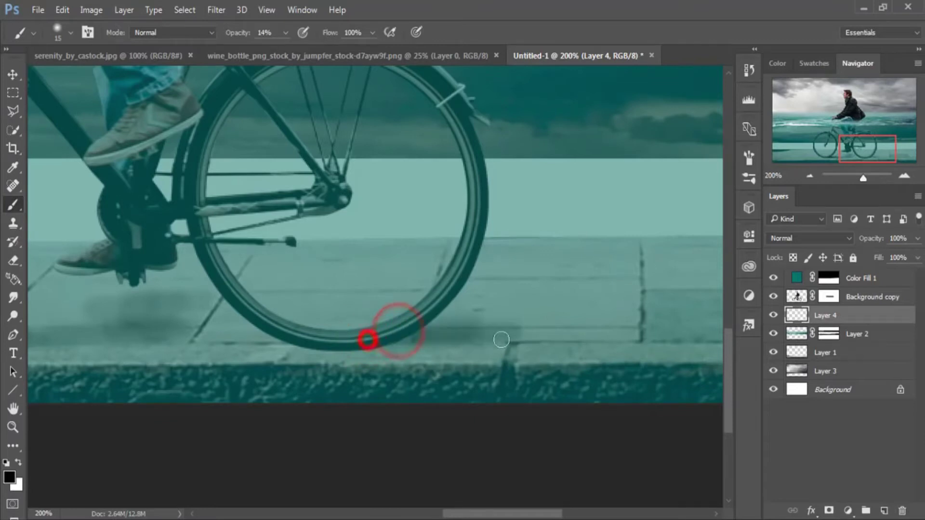
key(ctrl+minus)
key(ctrl+minus)
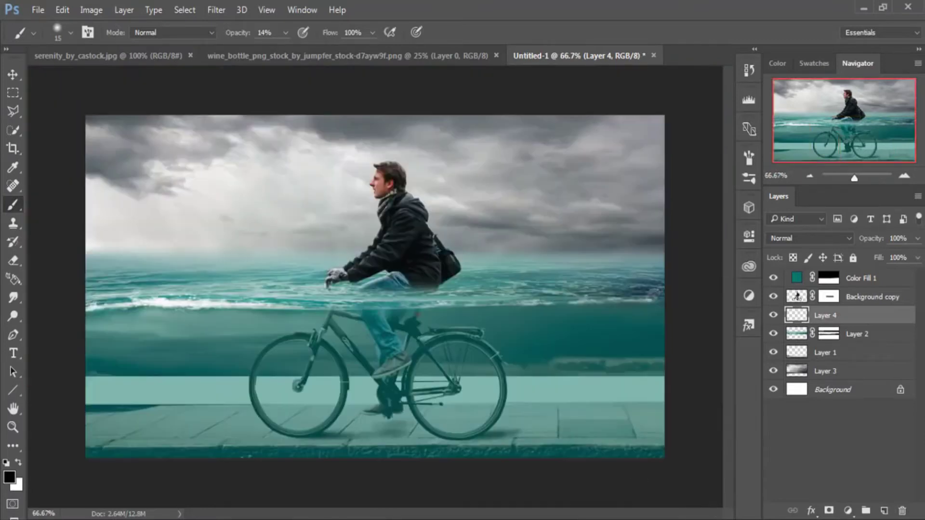
Add a mask to the clouds layer, Layer 3, and paint out the dark water band.
key(v)
click(858, 371)
click(828, 511)
click(13, 204)
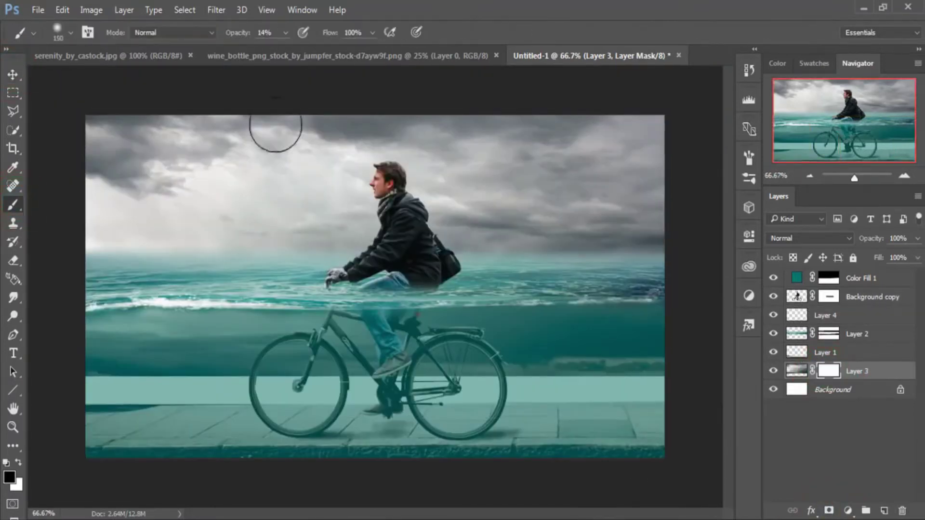
key(bracketright)
mouse_move(108, 372)
mouse_down()
mouse_move(72, 335)
mouse_move(505, 347)
mouse_move(644, 336)
mouse_move(677, 371)
mouse_up()
drag(147, 345, 107, 340)
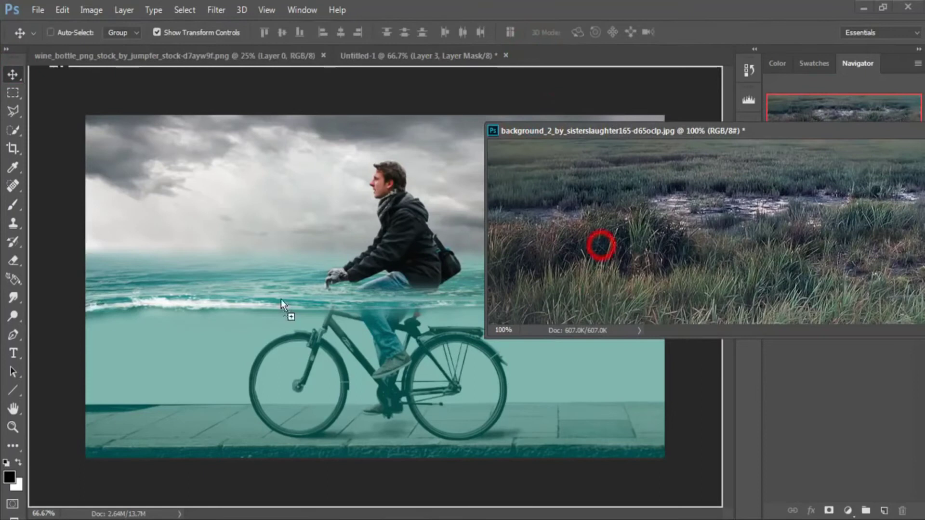
Stretch the grass image over the lower canvas and set its opacity to 80%.
mouse_move(599, 243)
mouse_down()
mouse_move(496, 264)
mouse_move(399, 345)
mouse_up()
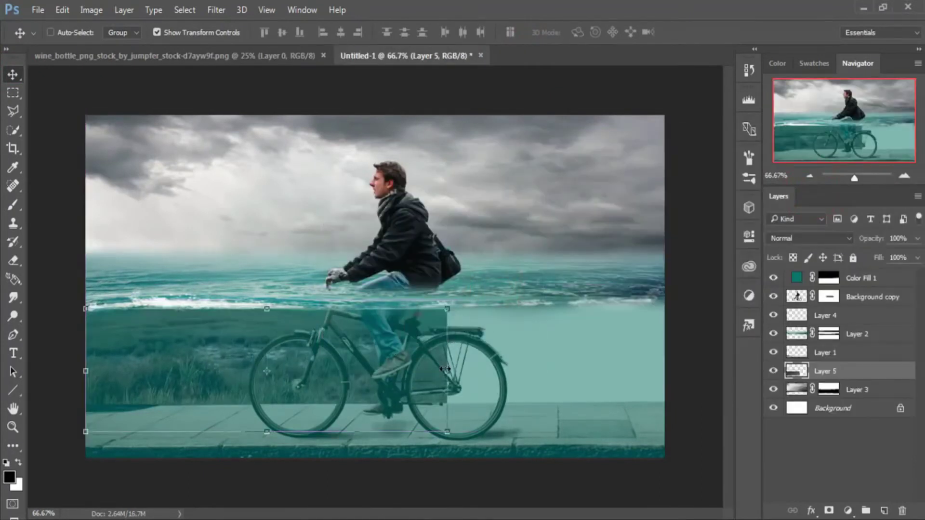
drag(444, 369, 665, 371)
drag(375, 432, 375, 471)
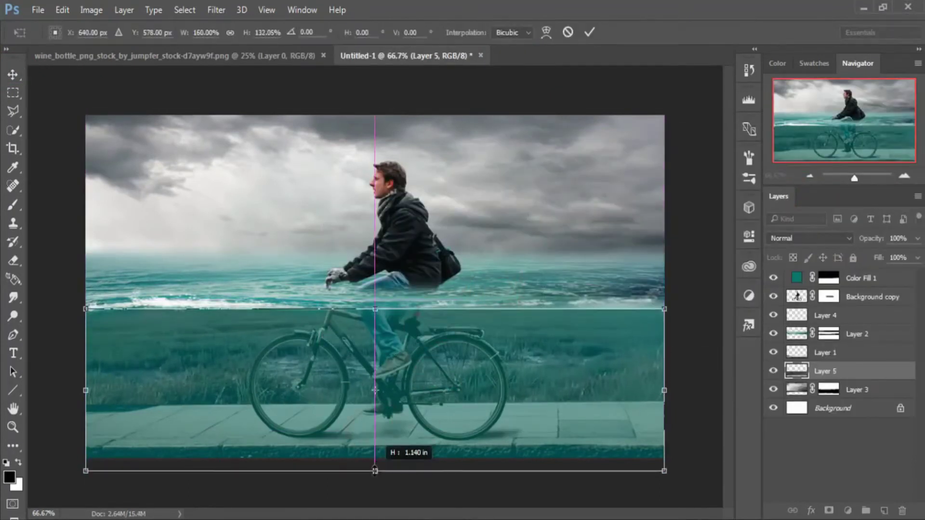
click(589, 32)
drag(917, 259, 905, 264)
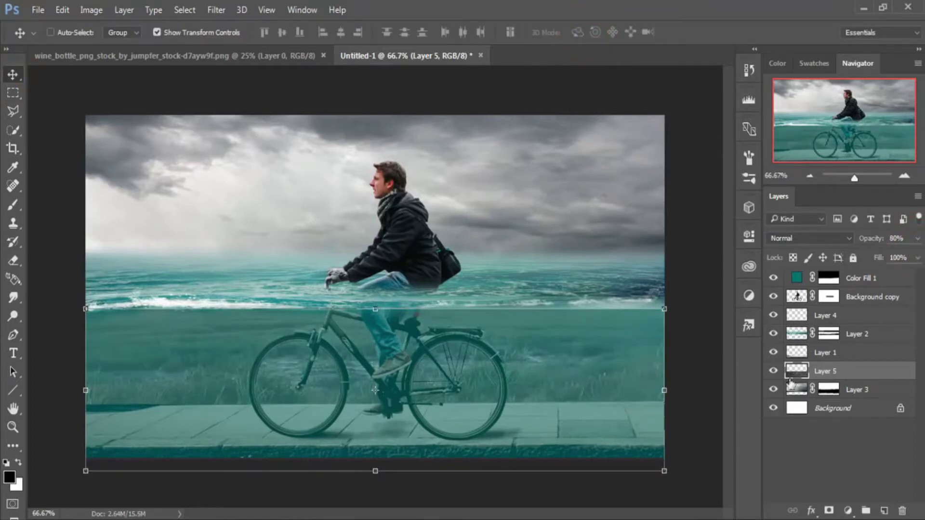
key(ctrl+Tab)
Lasso the first wine bottle and drag it into the cyclist composite.
key(l)
click(255, 448)
click(181, 446)
click(191, 129)
click(13, 74)
mouse_move(187, 55)
mouse_down()
mouse_move(185, 91)
mouse_move(610, 108)
mouse_up()
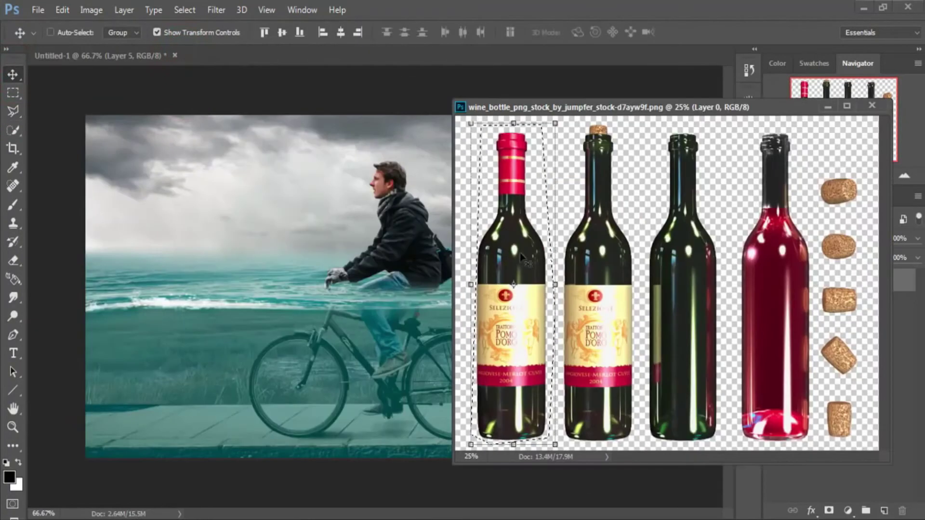
drag(200, 261, 197, 256)
Shrink the bottle and tilt it at the waterline left of the cyclist, under the teal fill.
drag(279, 134, 260, 243)
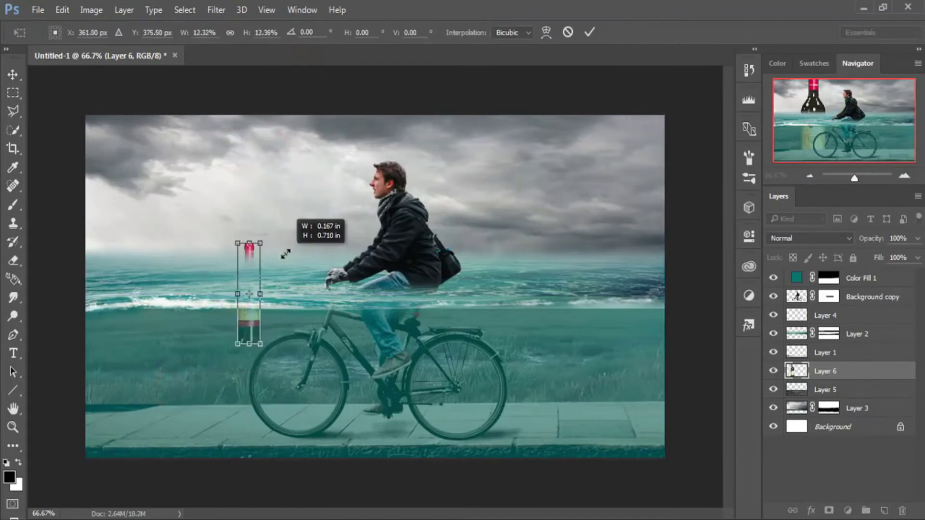
drag(249, 289, 213, 271)
key(Return)
drag(805, 371, 871, 292)
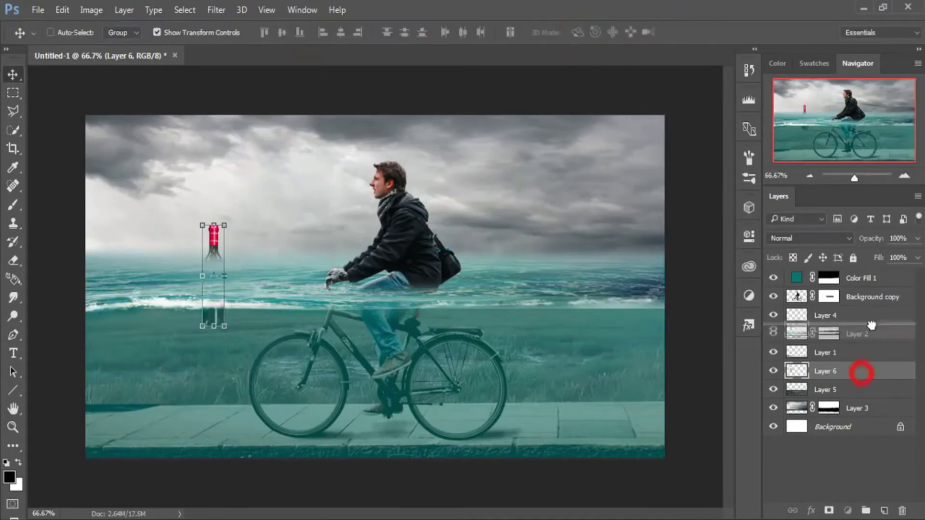
key(ctrl+t)
drag(212, 273, 174, 306)
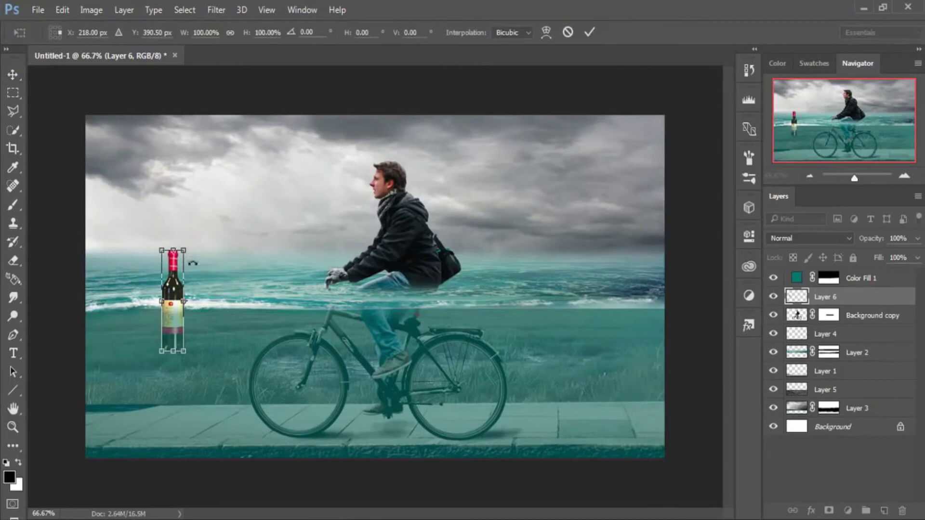
mouse_move(203, 226)
mouse_down()
mouse_move(150, 260)
mouse_move(161, 312)
mouse_up()
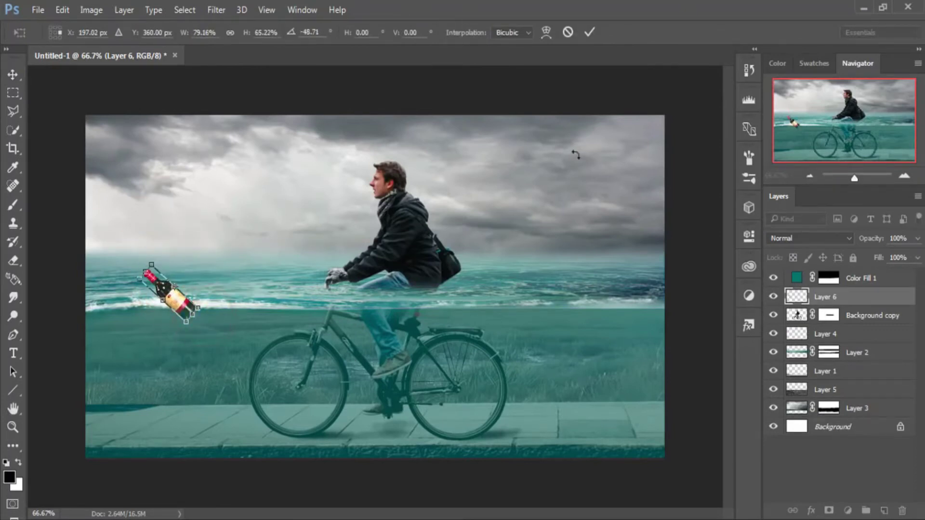
click(591, 33)
Mask out the bottle's underwater half and duplicate the bottle layer.
click(826, 511)
click(11, 205)
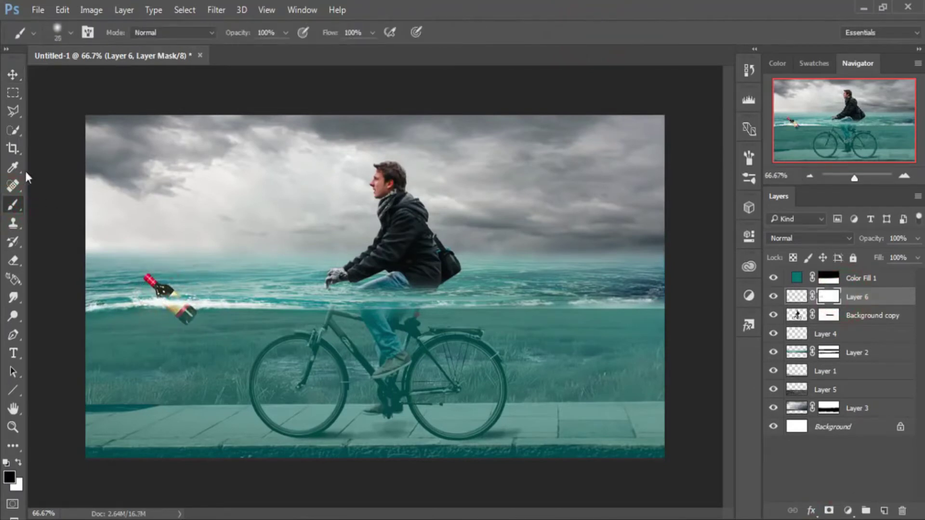
click(13, 74)
right_click(862, 296)
click(640, 143)
key(Return)
Move the bottle copy right of the cyclist with a steep tilt, then switch to 1.png.
drag(168, 297, 571, 299)
key(ctrl+t)
drag(623, 265, 624, 338)
click(586, 32)
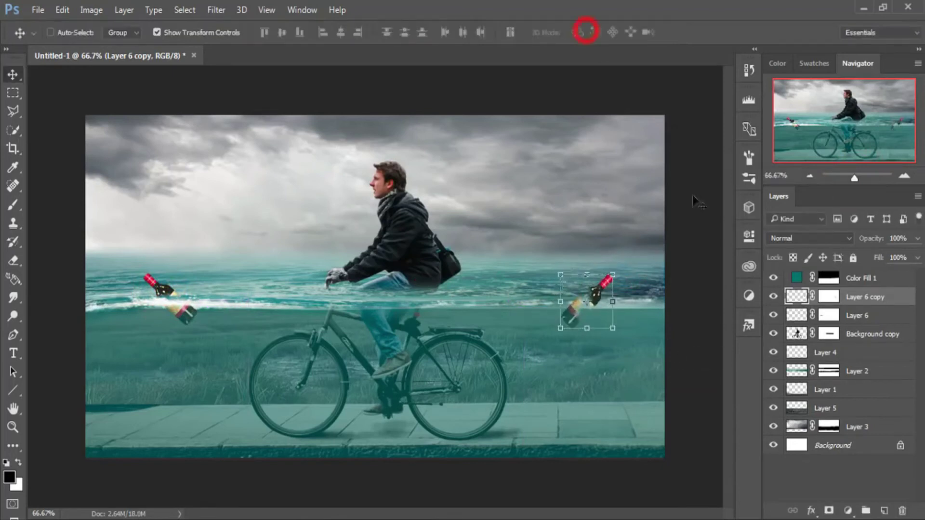
key(b)
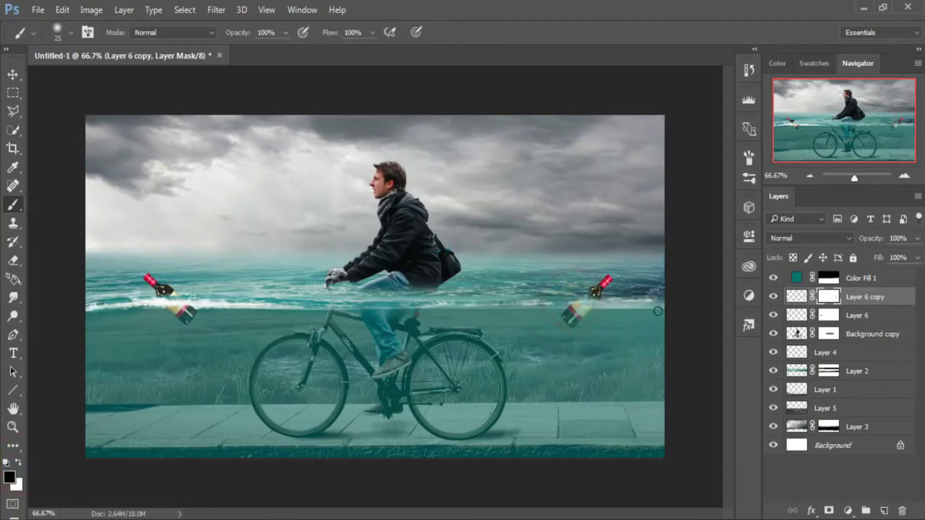
key(v)
drag(622, 263, 619, 239)
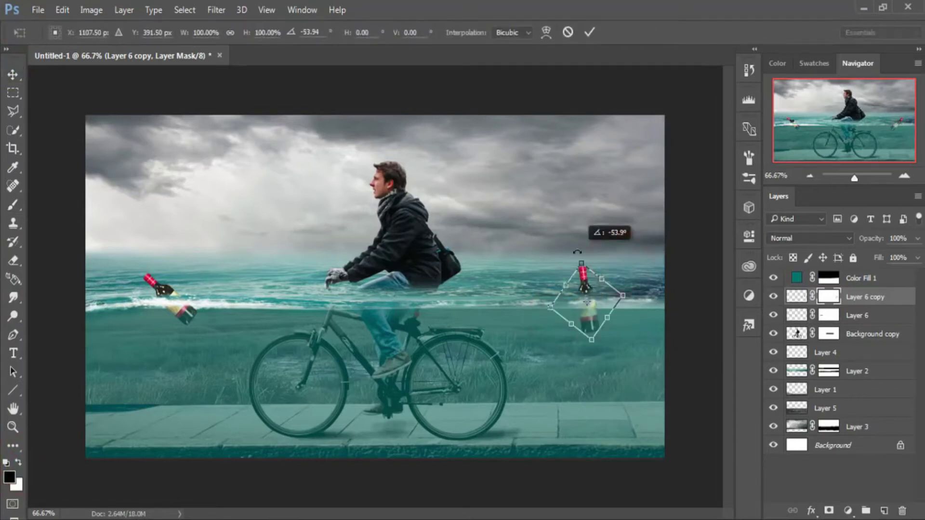
click(594, 32)
click(284, 54)
Lasso one sheet from 1.png and place it small in the upper-left sky.
key(l)
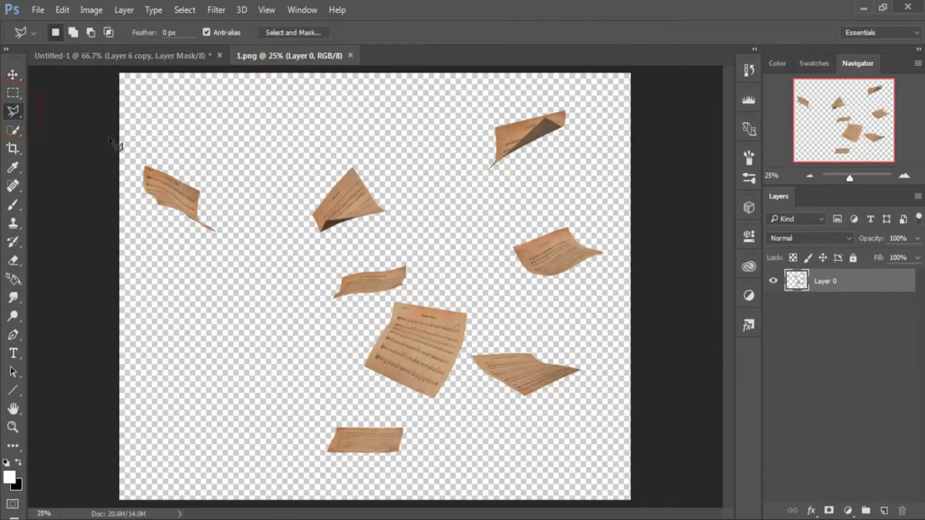
click(70, 112)
mouse_move(153, 156)
mouse_down()
mouse_move(235, 177)
mouse_move(230, 199)
mouse_up()
key(v)
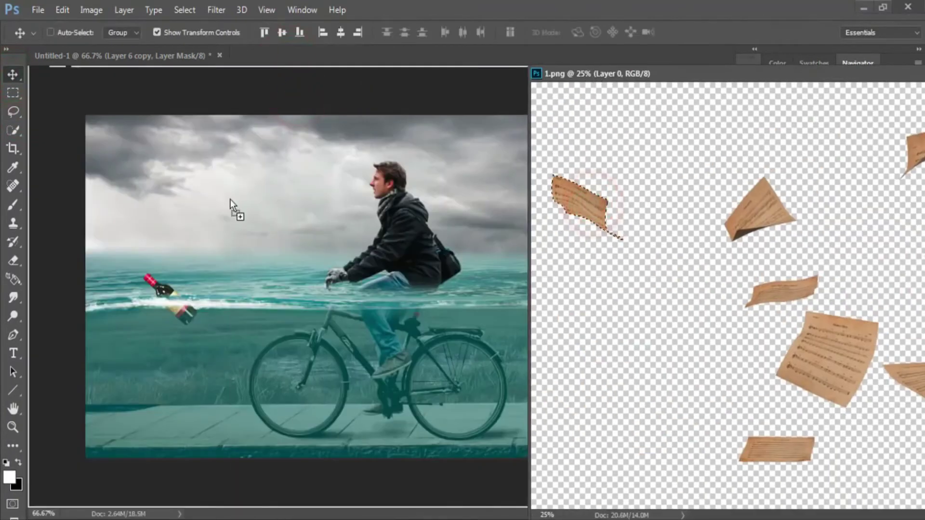
drag(322, 128, 260, 183)
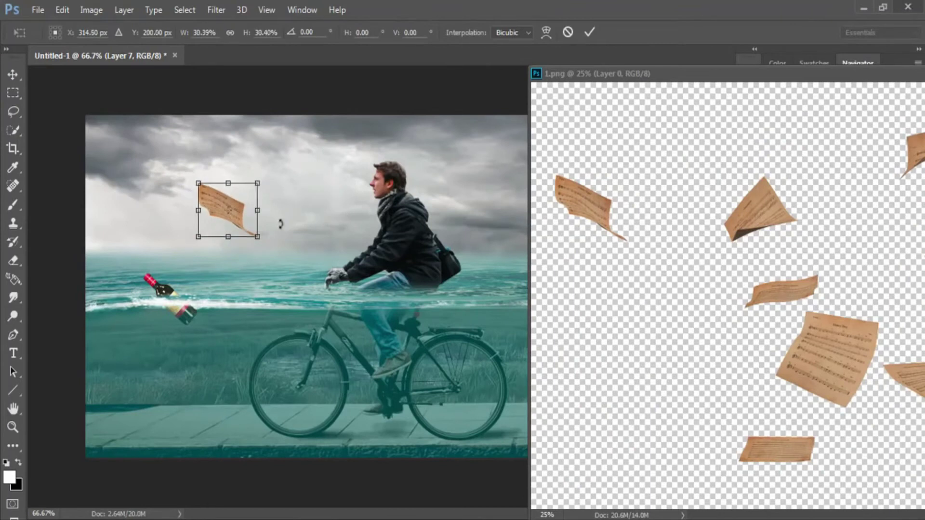
drag(214, 204, 144, 217)
drag(186, 191, 155, 206)
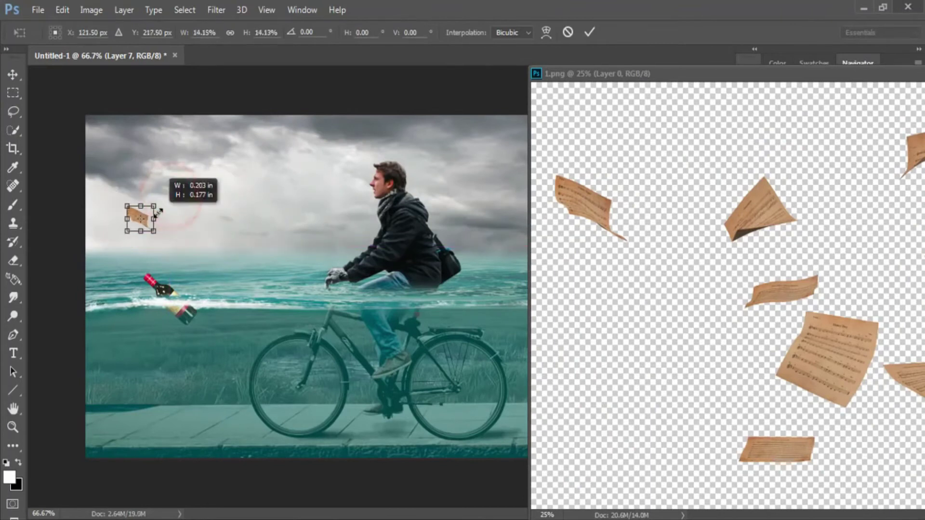
click(589, 32)
Lasso a second and third paper sheet and place both in the sky.
key(l)
drag(770, 149, 766, 152)
key(v)
key(ctrl+t)
mouse_move(749, 213)
mouse_down()
mouse_move(371, 212)
mouse_move(261, 262)
mouse_up()
click(589, 32)
drag(846, 299, 847, 301)
key(ctrl+t)
mouse_move(863, 341)
mouse_down()
mouse_move(299, 213)
mouse_move(308, 209)
mouse_move(246, 175)
mouse_up()
click(589, 33)
Add one more sheet, shrink it into the sky, and duplicate it for another spot.
key(l)
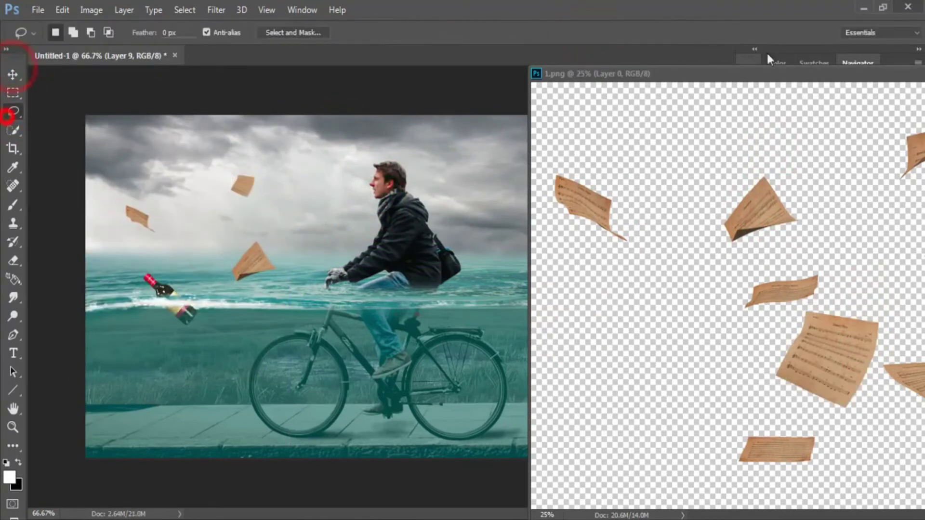
click(10, 74)
drag(785, 405, 477, 176)
click(585, 30)
key(l)
mouse_move(737, 446)
mouse_down()
mouse_move(733, 409)
mouse_move(520, 164)
mouse_move(582, 138)
mouse_move(582, 232)
mouse_move(96, 147)
mouse_up()
key(ctrl+t)
Bring the barrel image into the composite and shrink it to a small size.
click(585, 29)
click(540, 55)
drag(539, 55, 554, 140)
drag(671, 241, 289, 232)
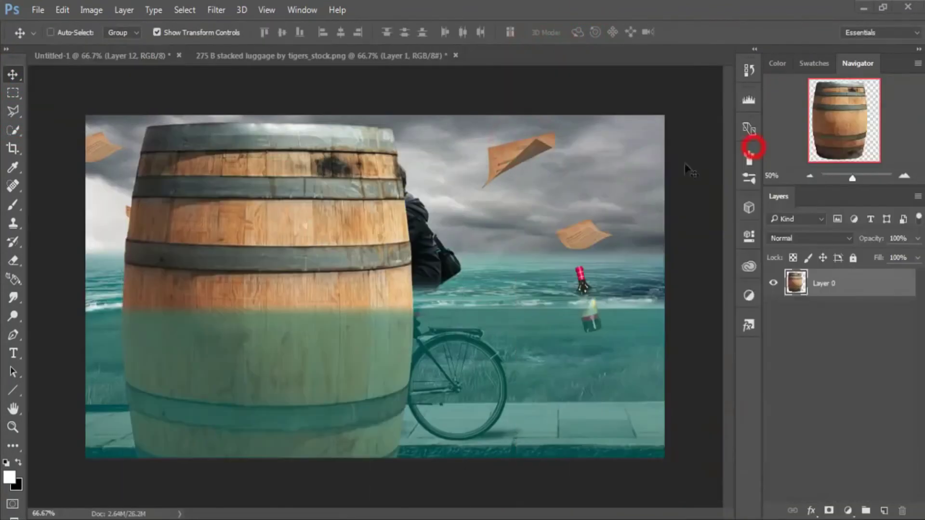
key(ctrl+t)
mouse_move(384, 234)
mouse_down()
mouse_move(325, 289)
mouse_move(554, 239)
mouse_up()
click(589, 34)
Turn the barrel on its side in the sea right of the cyclist, masking its underwater part.
key(ctrl+t)
mouse_move(606, 212)
mouse_down()
mouse_move(631, 329)
mouse_move(626, 256)
mouse_up()
key(Return)
drag(583, 280, 542, 294)
click(830, 512)
click(13, 208)
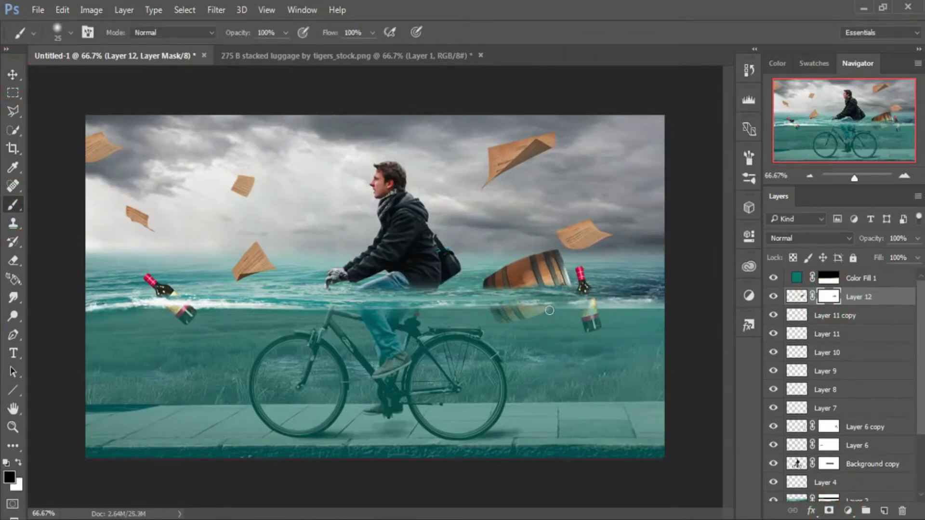
key(v)
key(ctrl+t)
drag(568, 261, 573, 266)
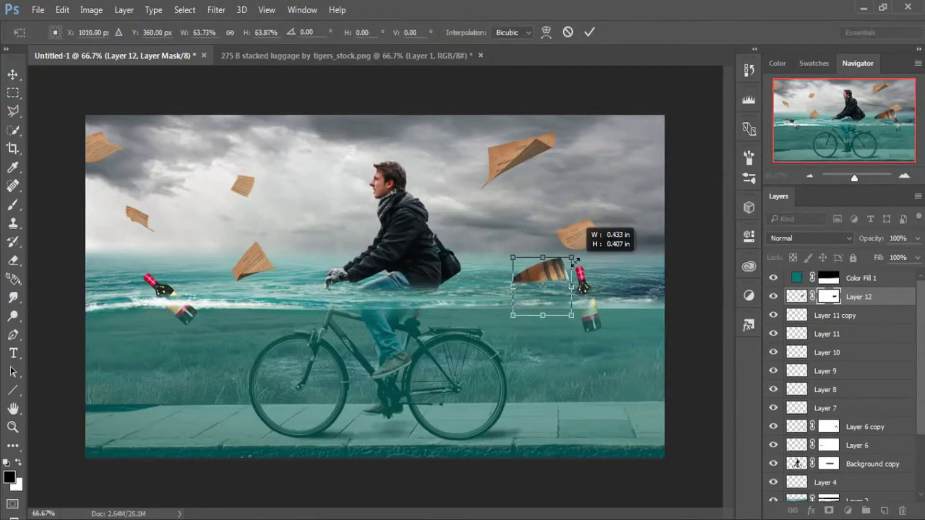
click(589, 32)
Drag the suitcase into the composite and tilt it down toward the water on the left.
drag(347, 56, 641, 168)
drag(688, 337, 206, 262)
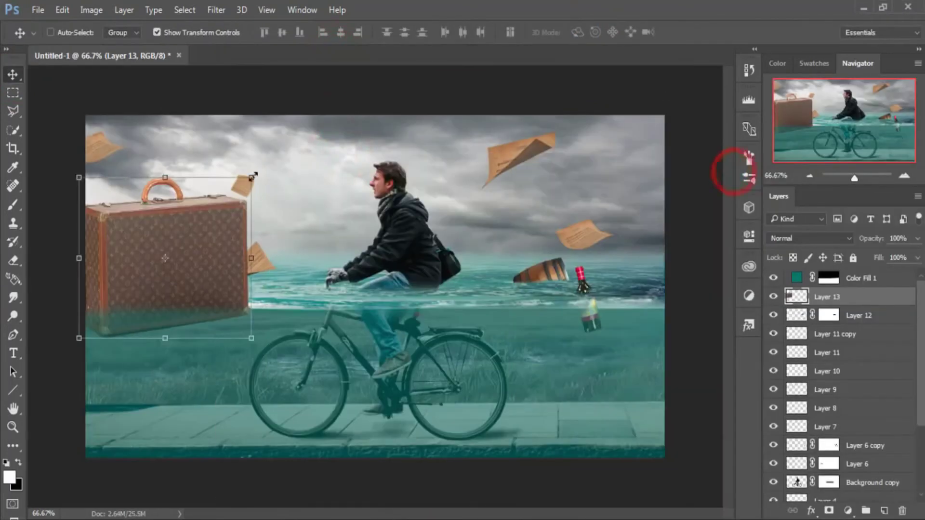
key(ctrl+t)
drag(248, 309, 213, 274)
drag(217, 183, 144, 193)
mouse_move(174, 251)
mouse_down()
mouse_move(188, 259)
mouse_move(198, 244)
mouse_up()
click(589, 32)
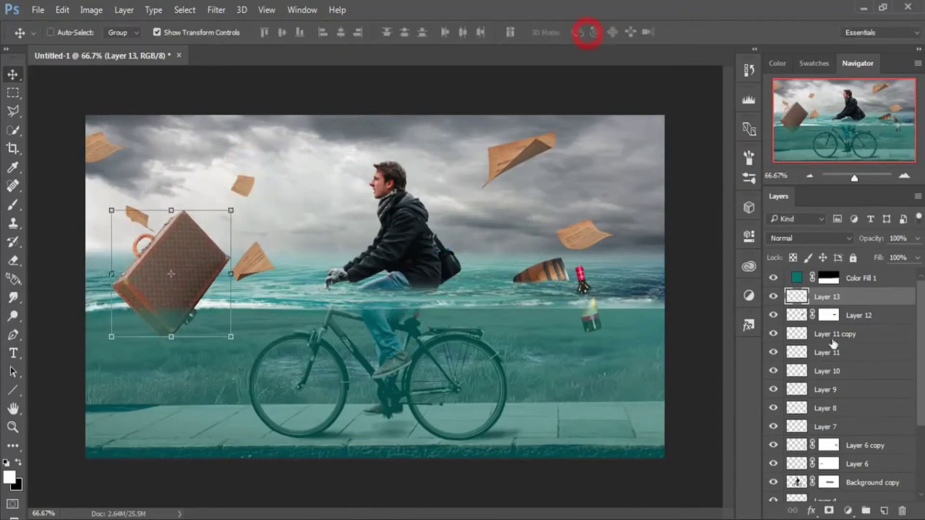
Mask the suitcase, painting its lower part black under water, and shrink it.
click(828, 511)
key(x)
click(13, 204)
drag(96, 293, 172, 277)
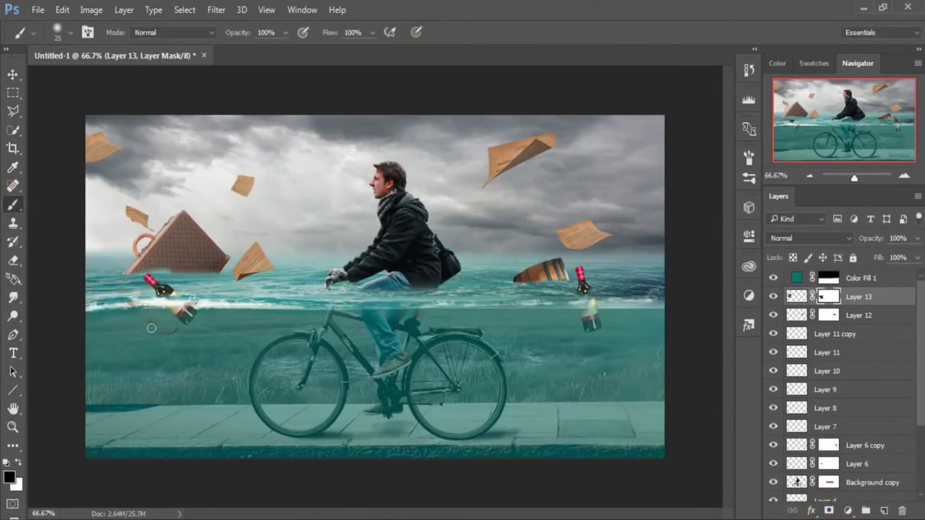
click(13, 74)
drag(223, 175, 208, 234)
click(589, 31)
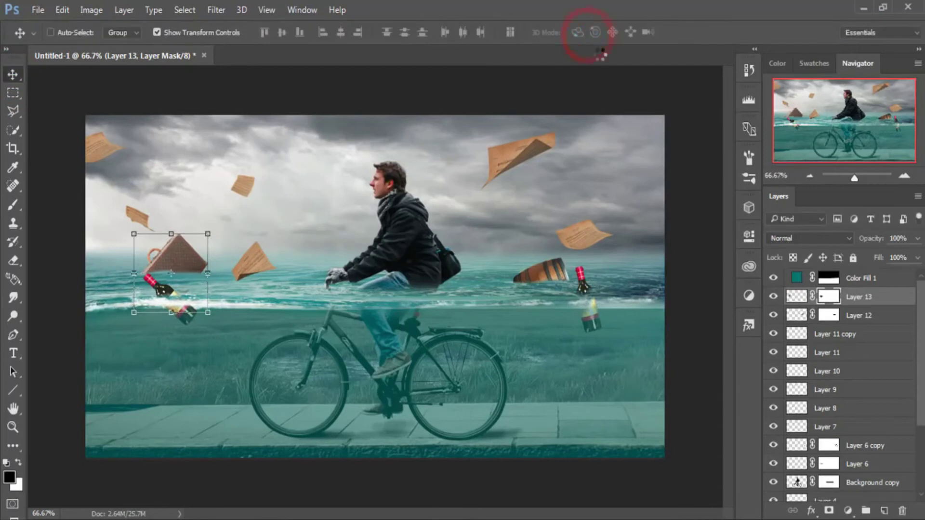
scroll(843, 386, down, 5)
Add a new layer above the sky and set a large grey brush at low opacity.
click(858, 482)
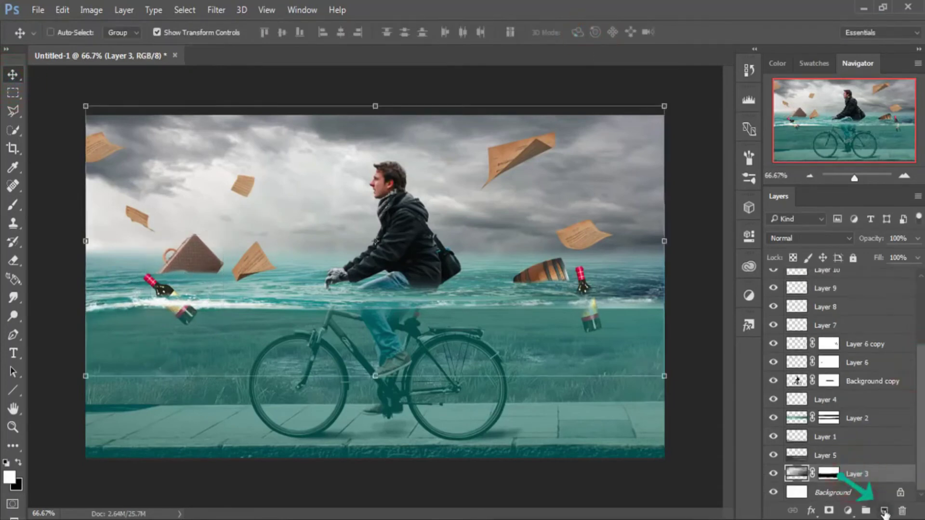
click(884, 511)
click(13, 204)
click(9, 477)
click(562, 190)
key(Return)
click(286, 32)
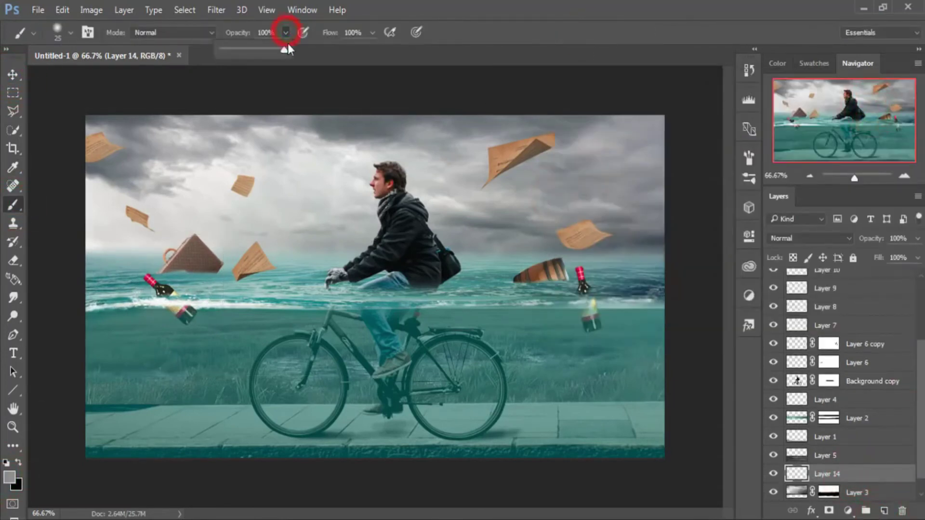
key(bracketright)
key(bracketright)
click(206, 201)
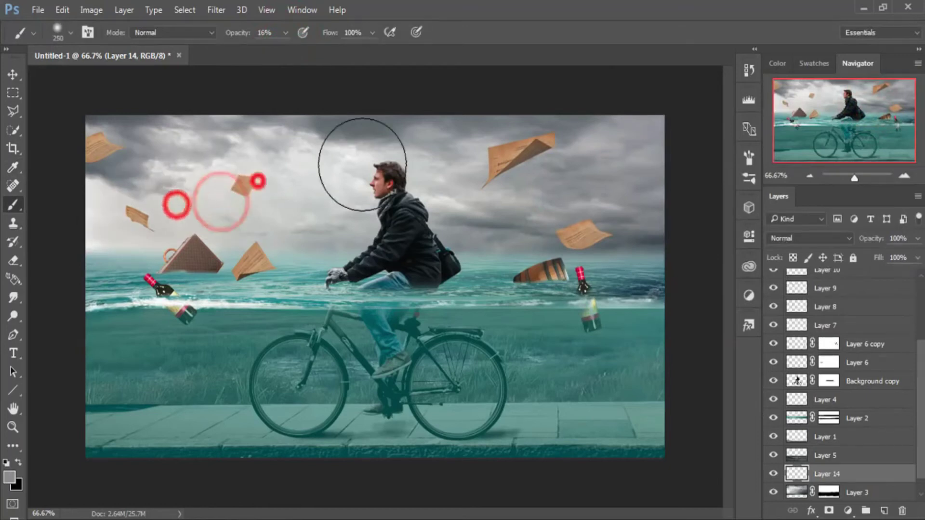
Dab soft grey haze across the stormy sky, then target the teal fill layer.
click(392, 182)
click(252, 265)
click(171, 215)
click(107, 220)
click(299, 151)
click(646, 193)
click(527, 206)
click(434, 217)
click(361, 207)
click(283, 244)
click(13, 74)
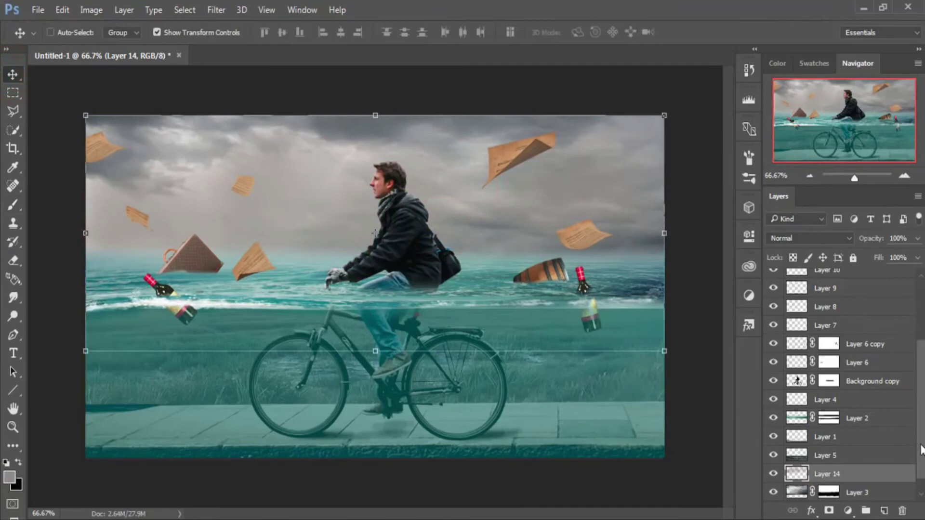
scroll(848, 385, up, 5)
click(883, 278)
Add a Color Balance adjustment shifting the midtones toward cyan and blue.
click(850, 510)
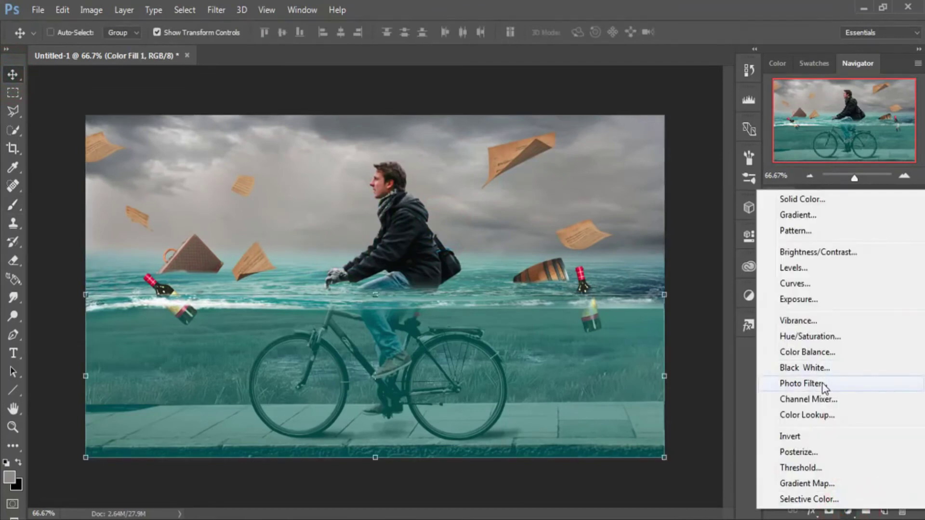
click(771, 349)
click(614, 310)
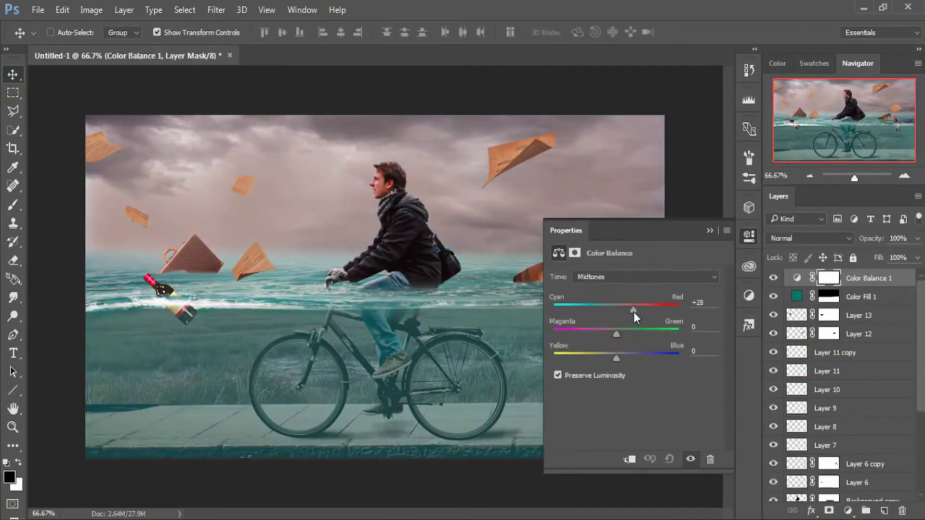
drag(629, 312, 610, 311)
drag(618, 356, 629, 355)
click(710, 230)
click(827, 278)
Add a Warming Filter (85) photo filter at 25% density, then choose near-white on Layer 15.
click(848, 510)
click(814, 380)
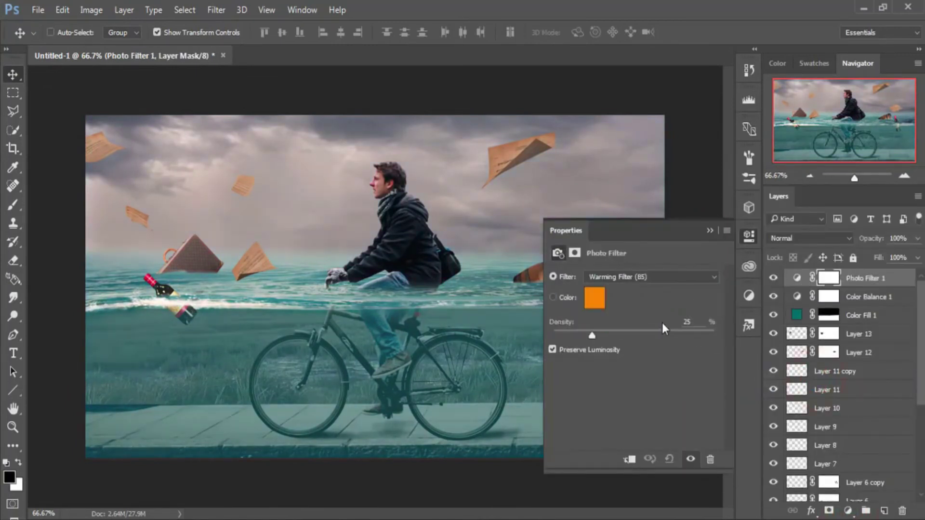
click(710, 230)
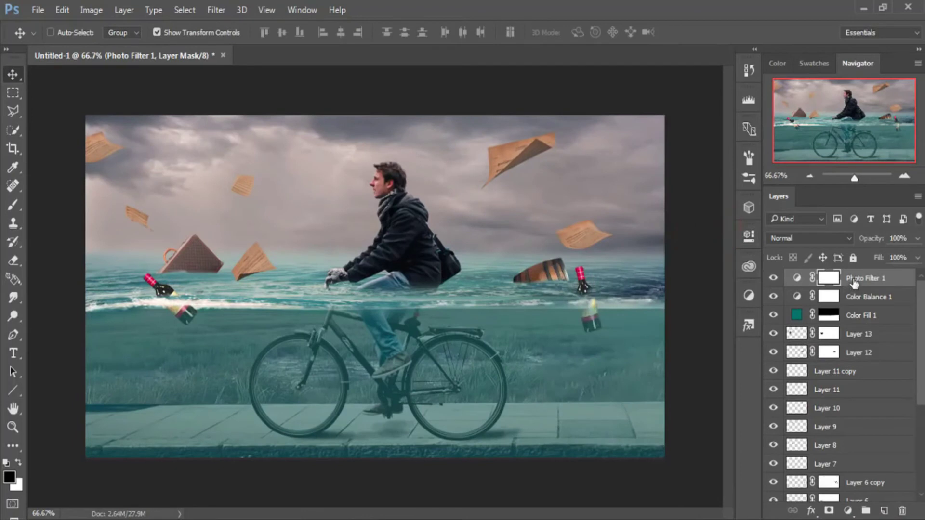
scroll(843, 385, down, 5)
click(848, 445)
key(i)
click(135, 159)
click(8, 477)
Brush faint white strokes at 6% opacity into the sky near the cyclist.
click(565, 126)
key(Return)
key(b)
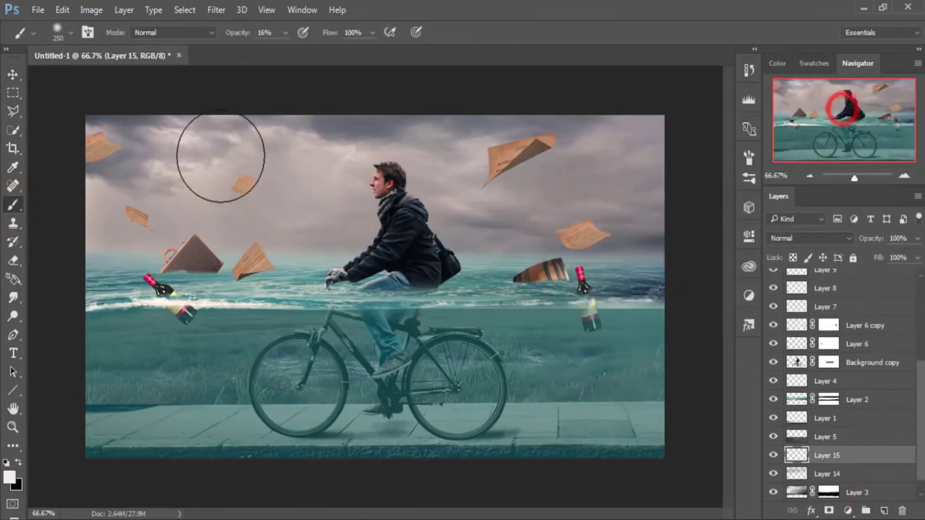
drag(281, 51, 277, 50)
mouse_move(264, 165)
mouse_down()
mouse_move(341, 207)
mouse_move(372, 196)
mouse_up()
drag(290, 183, 321, 200)
Raise the brush to 11% and brighten the upper-left sky, then select Photo Filter 1.
click(287, 33)
drag(280, 52, 287, 53)
mouse_move(351, 212)
mouse_down()
mouse_move(221, 154)
mouse_move(132, 132)
mouse_move(438, 250)
mouse_move(310, 206)
mouse_up()
drag(320, 138, 229, 176)
click(124, 161)
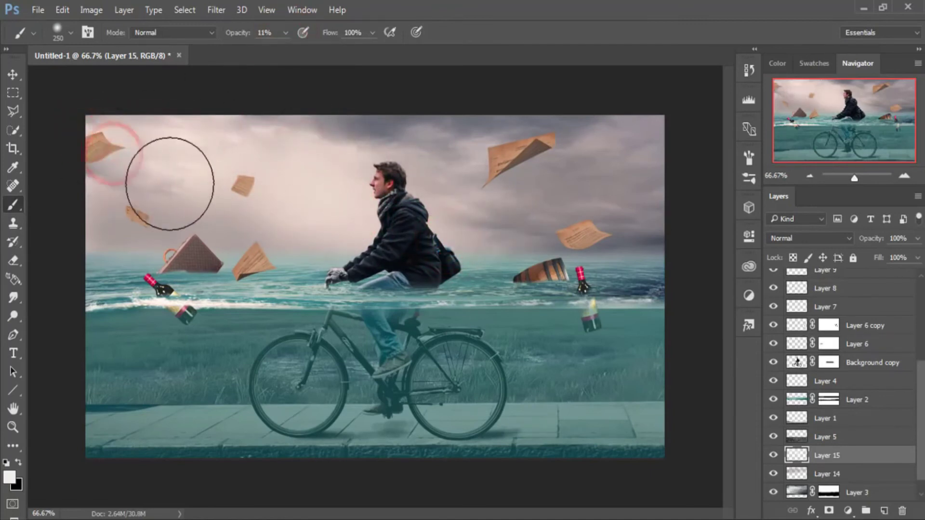
click(13, 74)
drag(920, 400, 920, 284)
click(883, 279)
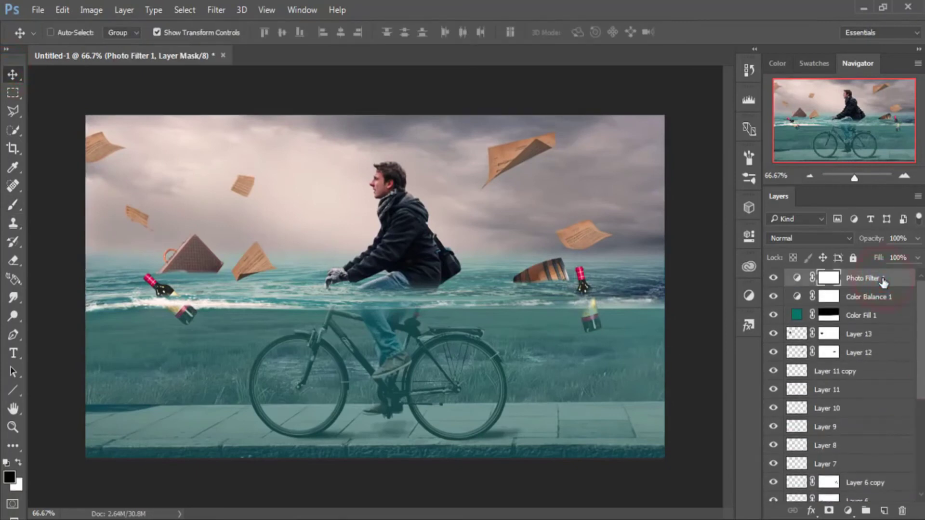
Stamp visible layers and apply Color Efex Pro 4 Cross Processing C04 at 53% strength.
key(ctrl+shift+alt+e)
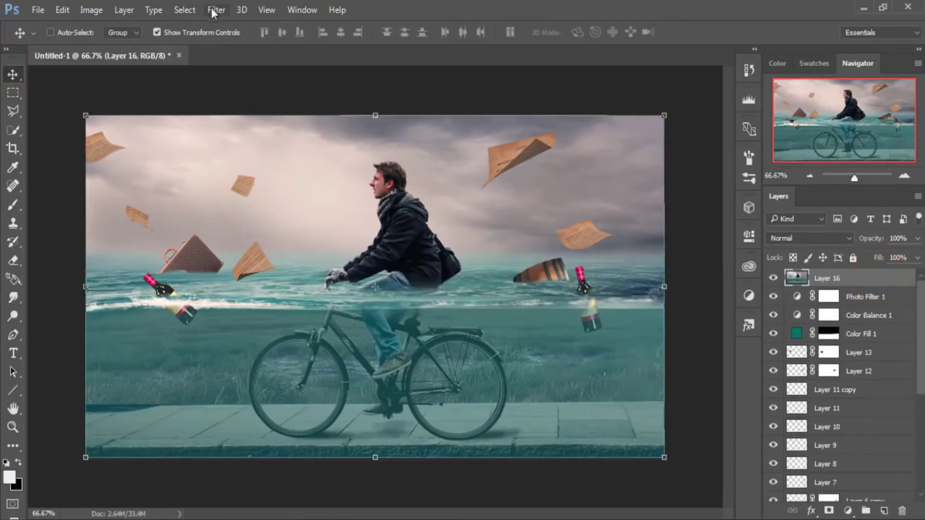
click(214, 10)
click(448, 322)
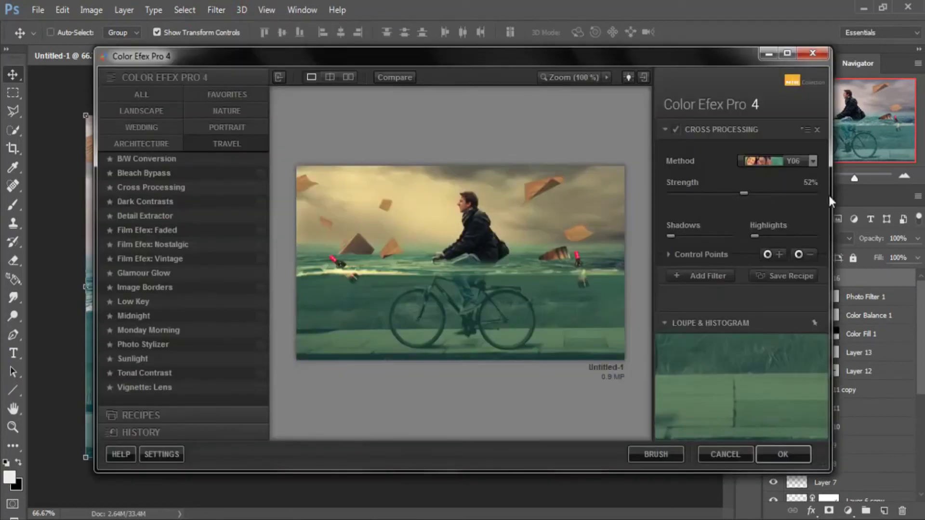
click(776, 161)
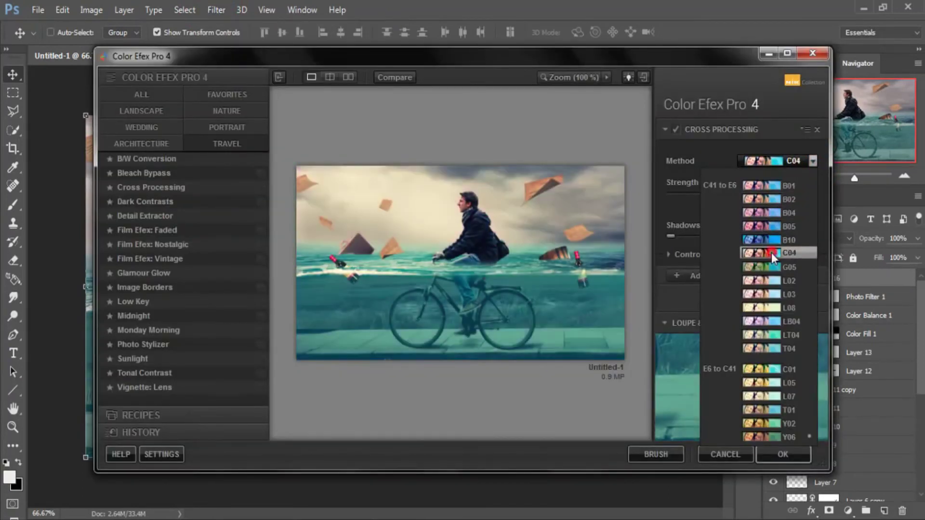
click(771, 252)
drag(756, 193, 739, 194)
click(799, 455)
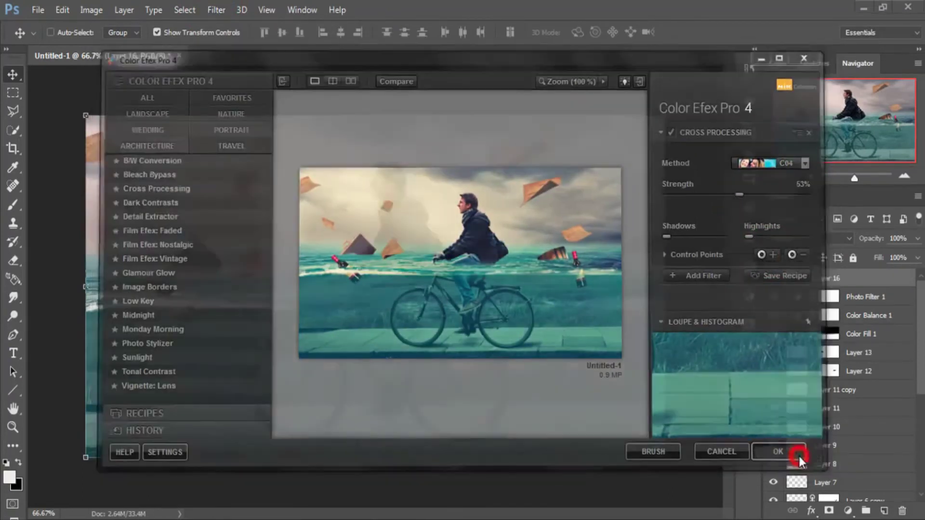
Add a new layer filled with 50% gray and blend it in Soft Light.
click(885, 511)
click(62, 10)
click(97, 198)
click(551, 146)
click(824, 238)
click(807, 386)
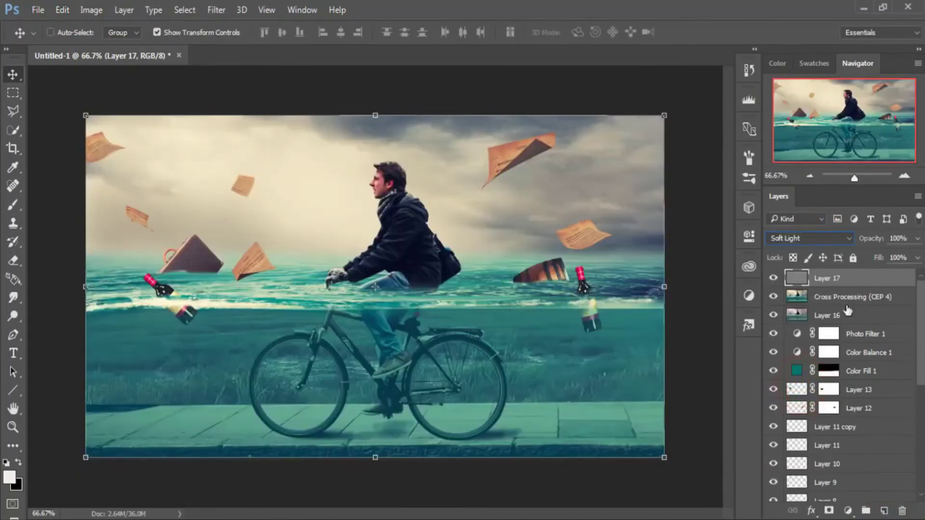
Add a new top layer and a Gradient Fill layer using a gray-to-transparent gradient.
key(ctrl+shift+alt+n)
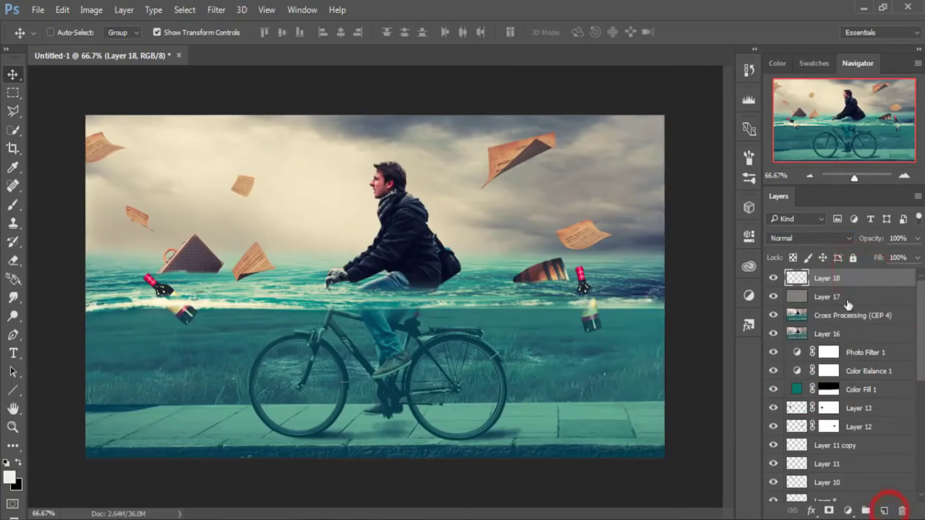
click(851, 296)
click(848, 278)
click(848, 511)
click(797, 213)
click(764, 137)
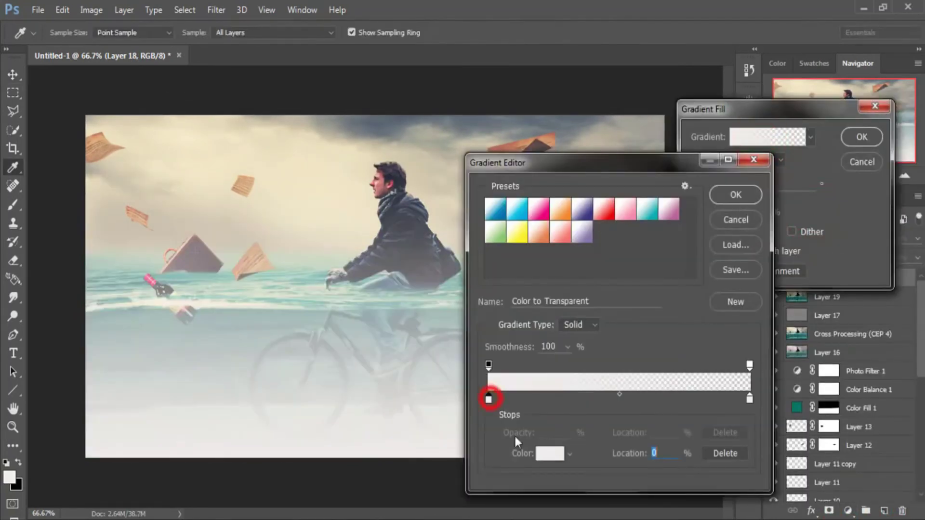
double_click(487, 397)
drag(564, 268, 570, 200)
click(837, 117)
click(726, 196)
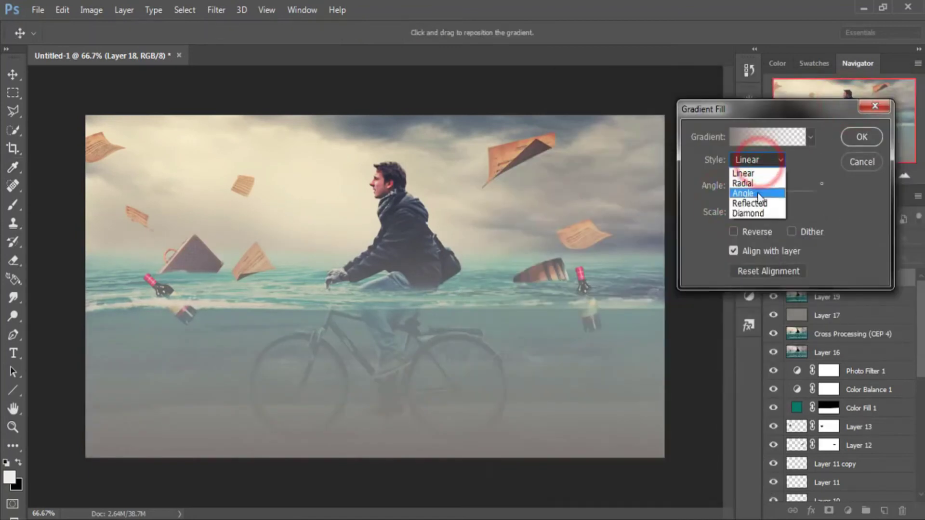
Make the gradient fill radial at 341% scale and lower it to 53% opacity.
click(743, 183)
click(734, 232)
drag(764, 212, 773, 232)
click(862, 136)
click(913, 238)
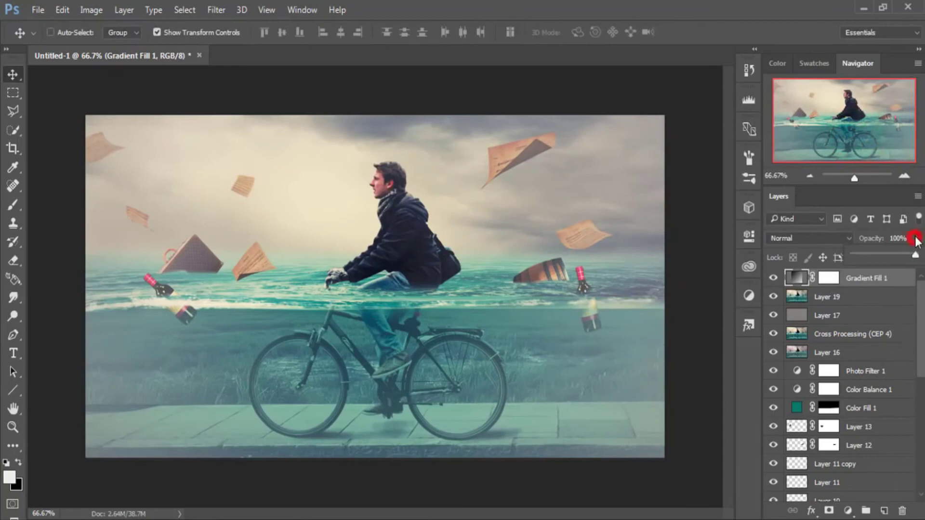
drag(915, 255, 886, 255)
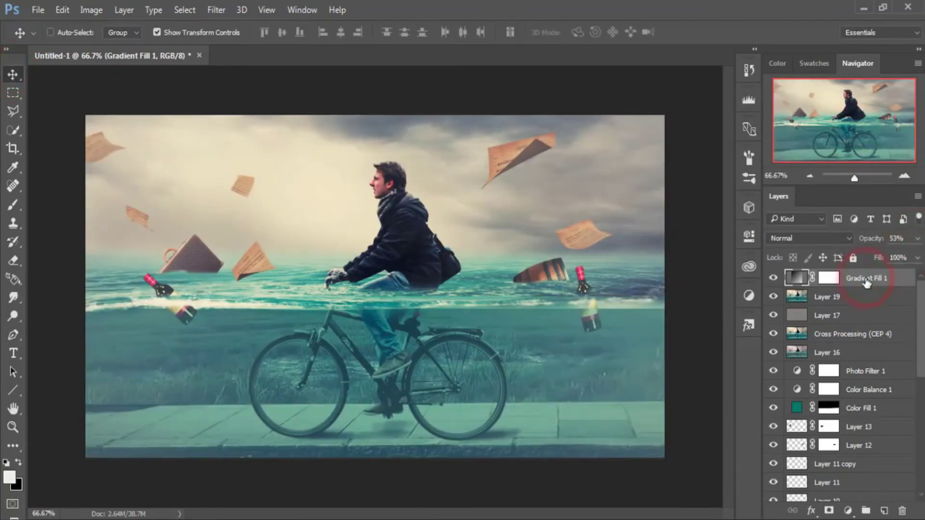
Stamp a merged layer and in Camera Raw set Temperature +7 and Vibrance +16.
click(848, 280)
key(ctrl+shift+alt+e)
click(216, 9)
click(227, 92)
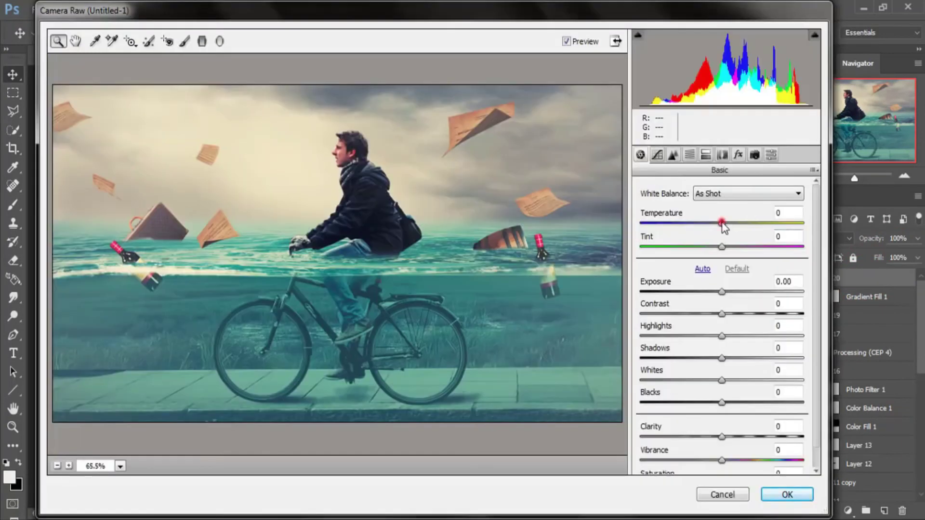
drag(722, 223, 727, 223)
scroll(723, 424, down, 1)
drag(722, 439, 734, 439)
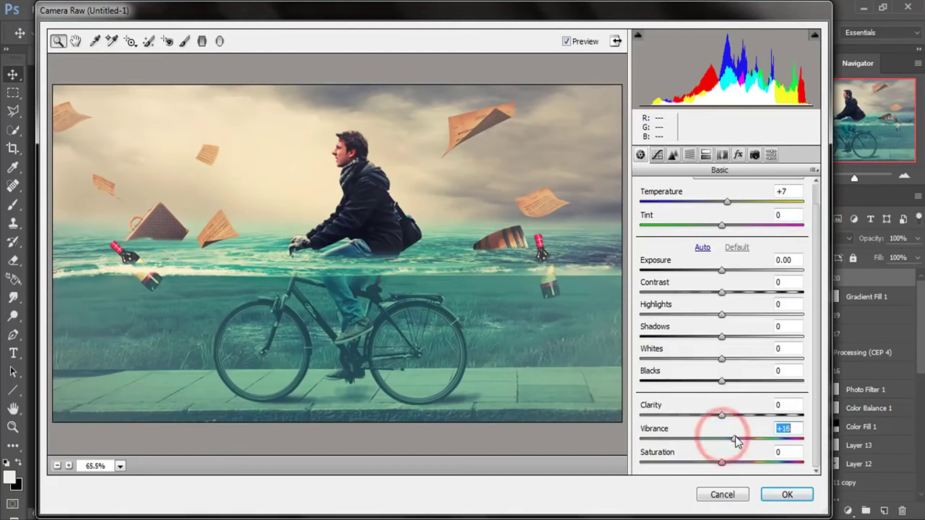
Tint the highlights teal with Split Toning hue 188, saturation 10, and apply the grade.
click(705, 155)
drag(646, 211, 723, 211)
drag(645, 236, 661, 235)
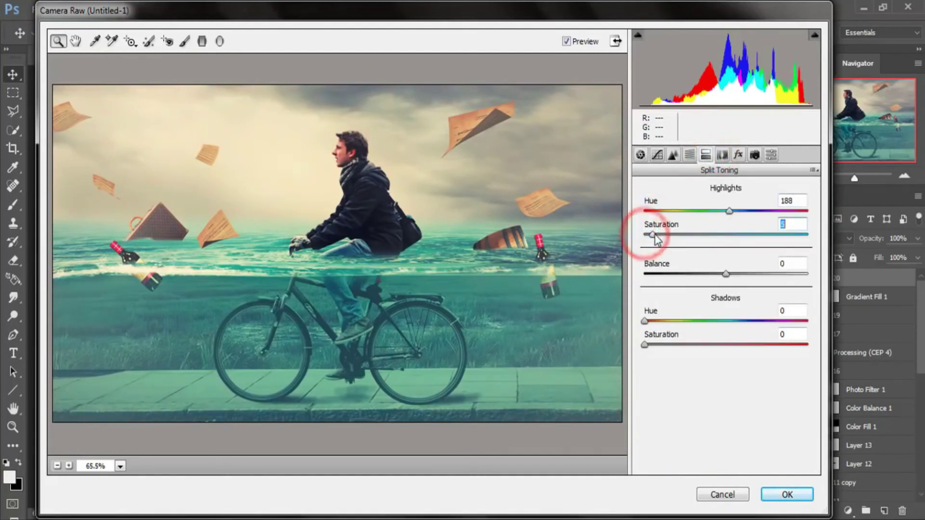
click(775, 496)
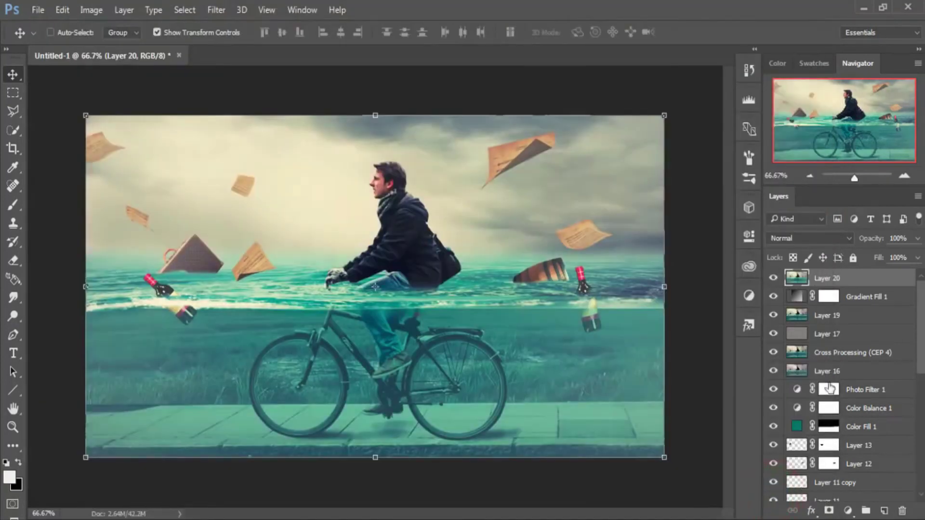
Duplicate Layer 20 and add a Gradient Map adjustment above it.
right_click(842, 282)
click(597, 142)
key(Return)
click(848, 511)
click(800, 482)
Set the gradient map's first stop to dark red (6a363b), giving a red-to-black map.
click(645, 281)
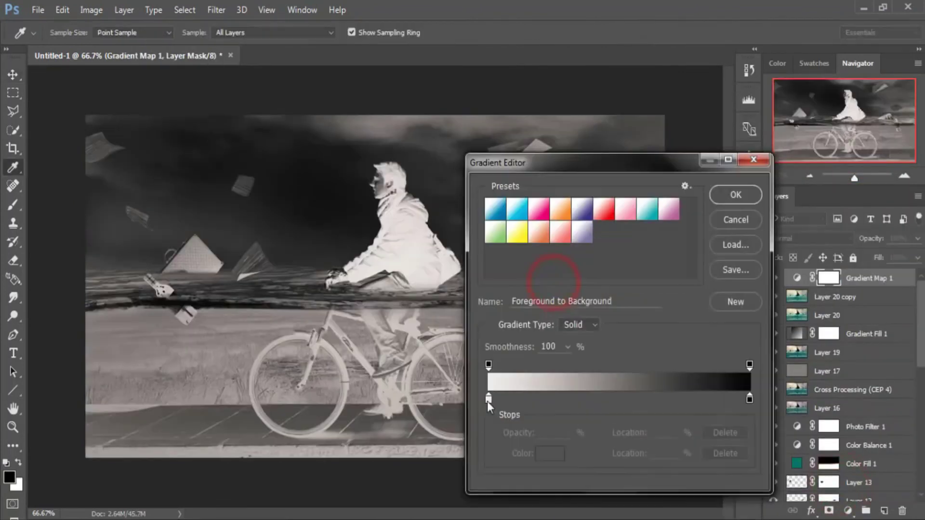
click(488, 400)
click(549, 453)
click(752, 194)
mouse_move(674, 127)
mouse_down()
mouse_move(672, 157)
mouse_move(633, 212)
mouse_move(646, 219)
mouse_up()
click(756, 135)
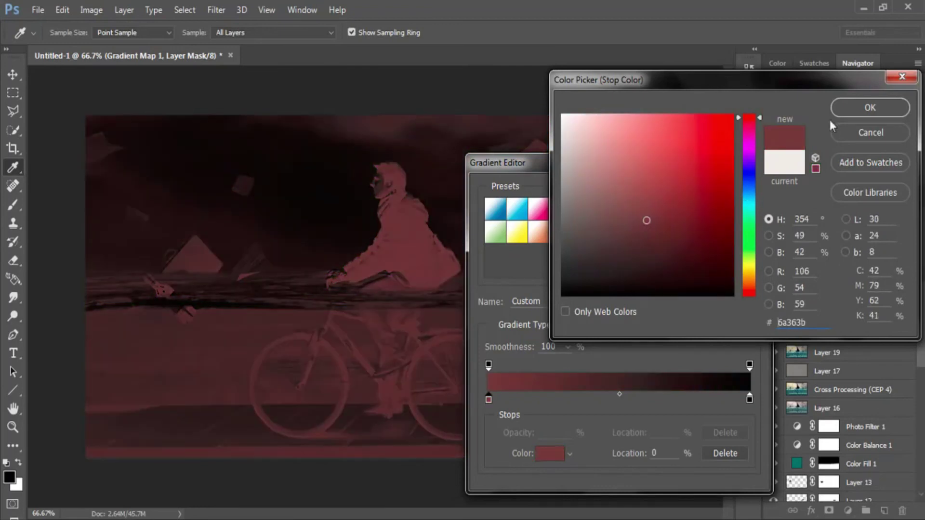
click(870, 107)
click(743, 195)
Blend the gradient map in Soft Light at 59% opacity.
click(809, 238)
click(791, 391)
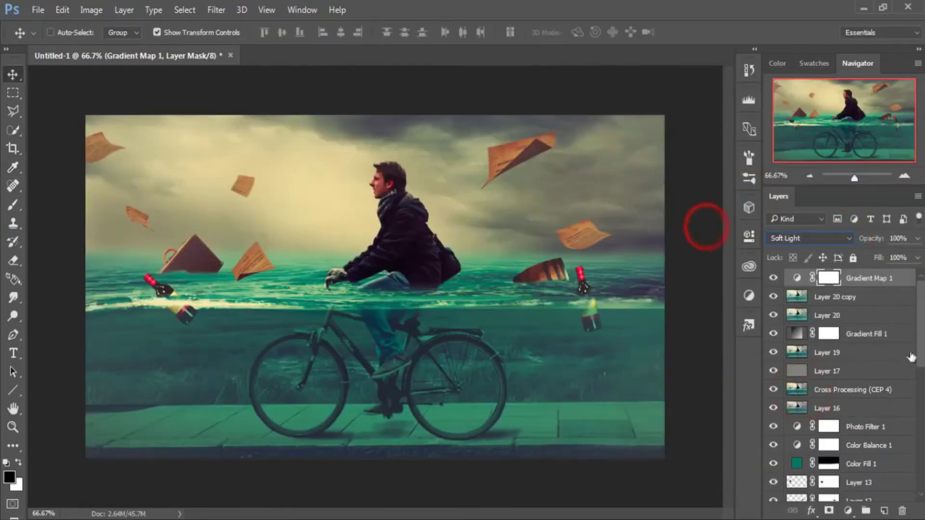
drag(910, 259, 888, 255)
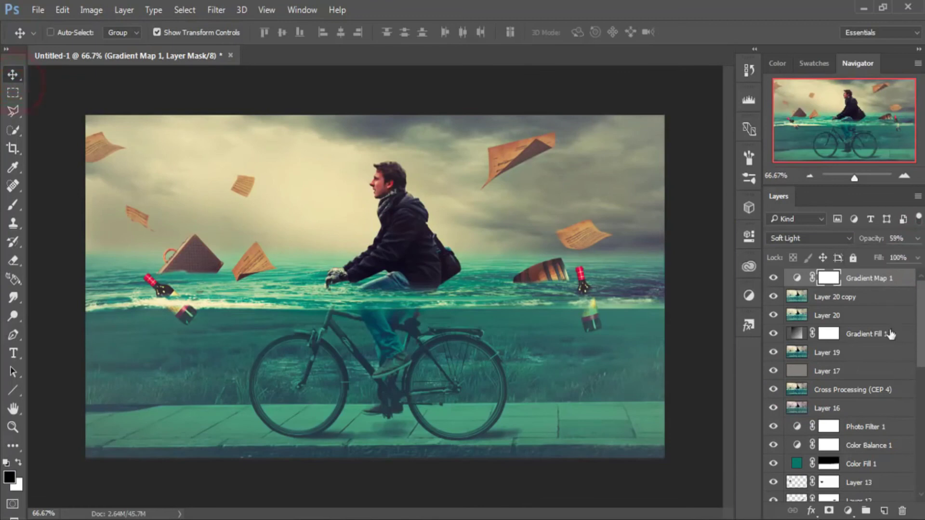
Stamp all visible layers into a final merged layer with Ctrl+Alt+Shift+E.
key(ctrl+alt+shift+e)
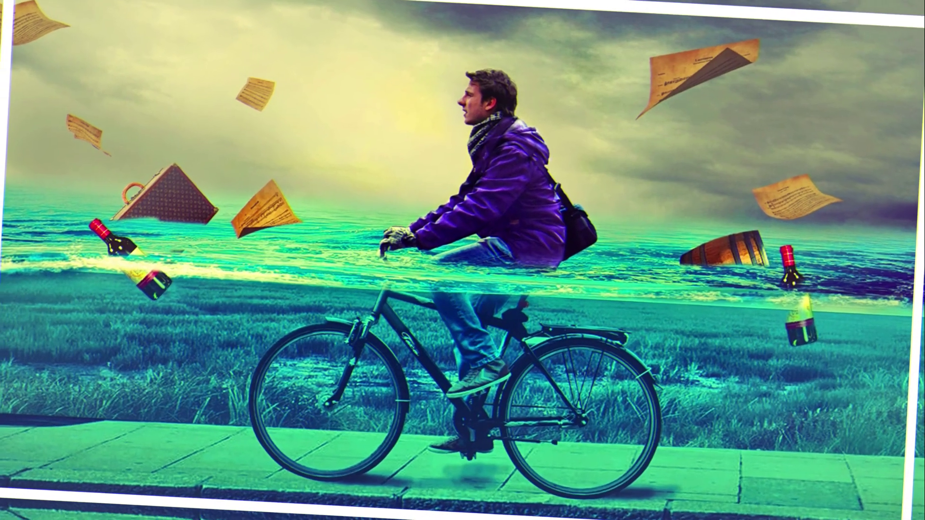